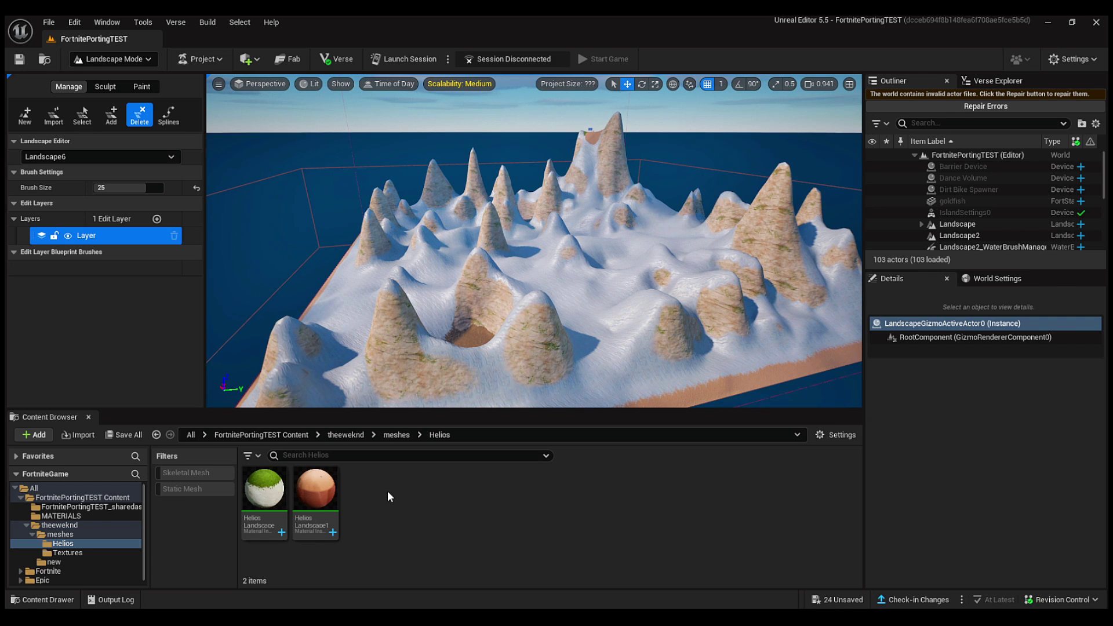
Create a new landscape beside the snowy terrain using the Helios Landscape1 material, 63x63-quad sections and 8 x 8 components.
right_drag(447, 315, 399, 322)
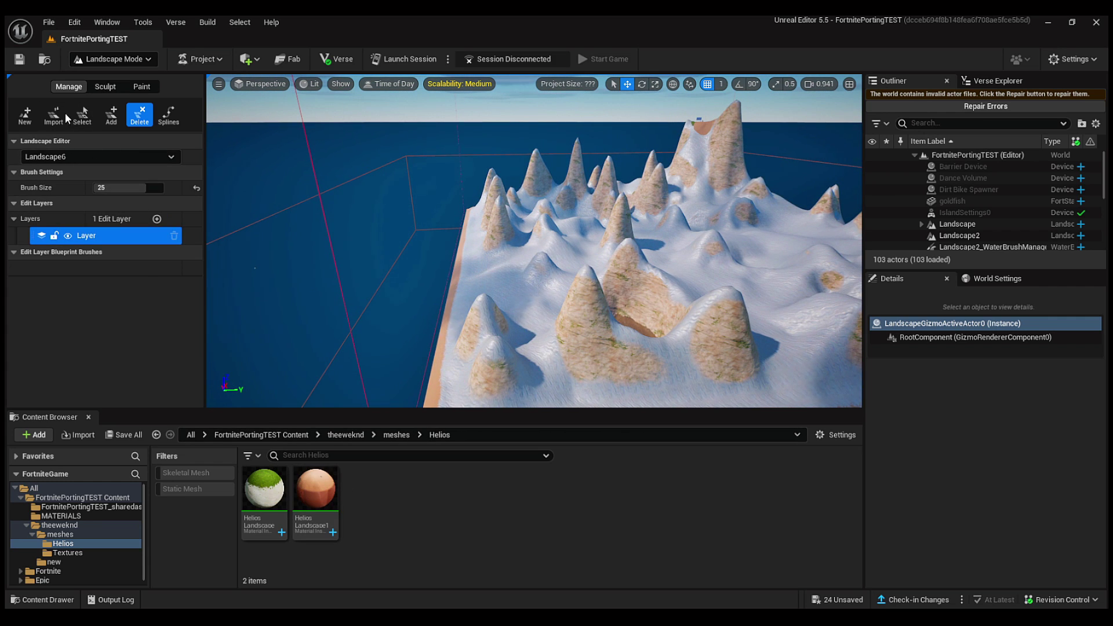
click(24, 117)
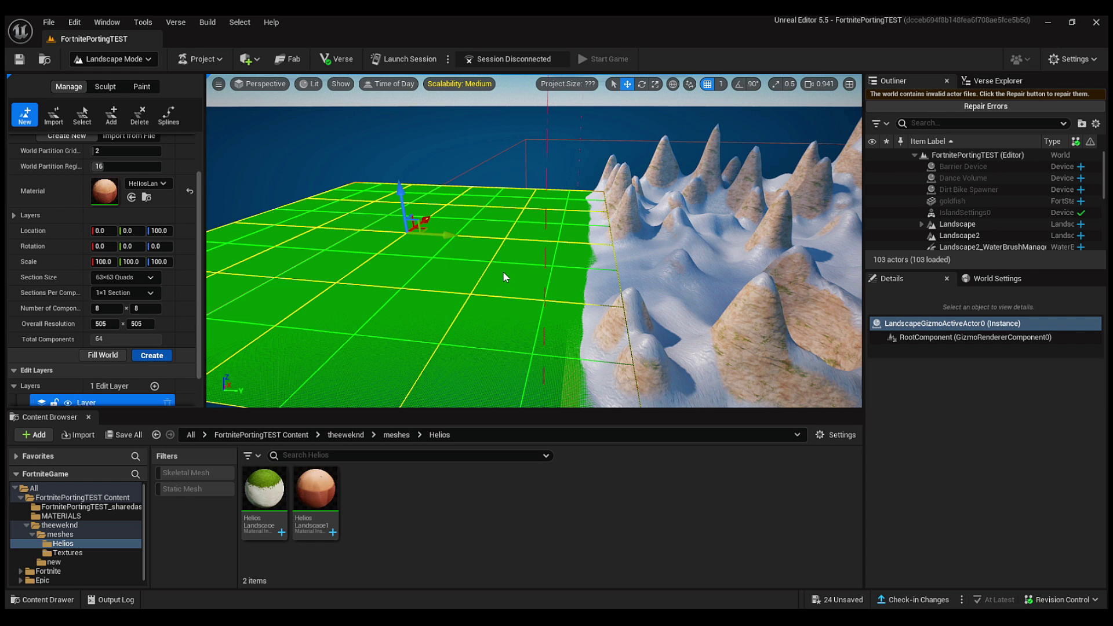
right_drag(503, 272, 399, 278)
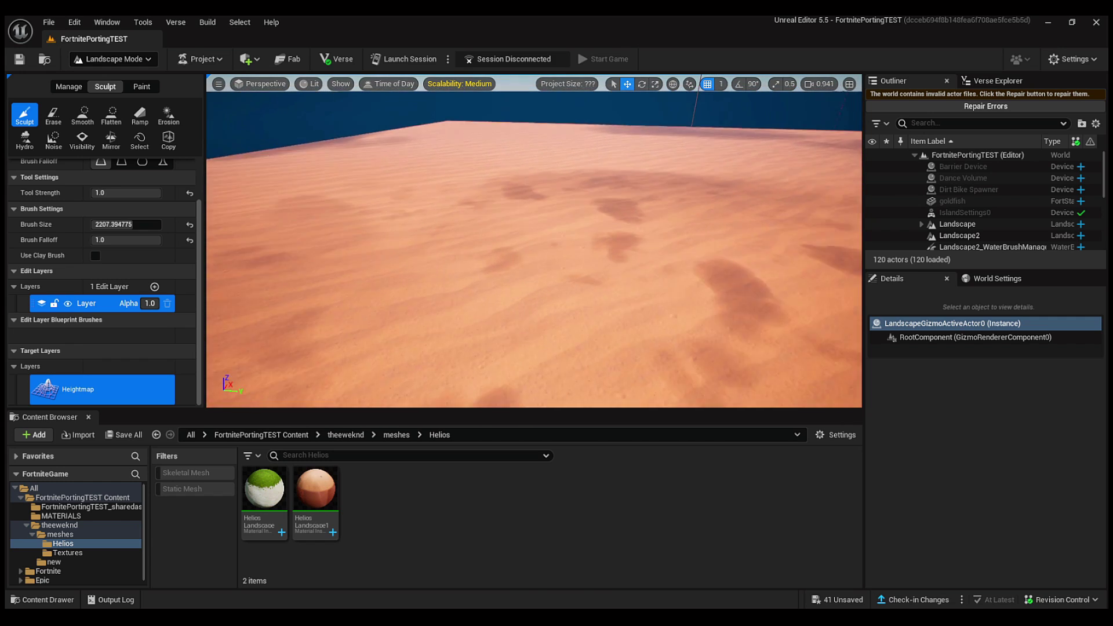
Sculpt a tall mesa on the sand landscape and level its top with a flatten target of 6957.03125.
mouse_move(533, 258)
right_down()
mouse_move(516, 331)
mouse_move(533, 257)
right_up()
click(533, 258)
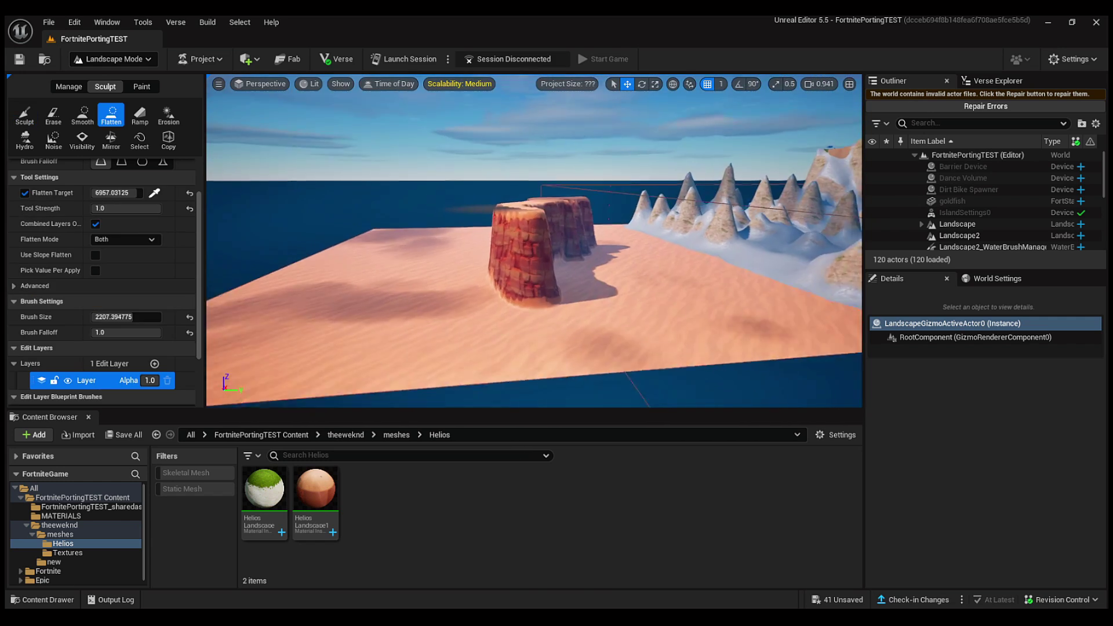
right_drag(533, 257, 504, 251)
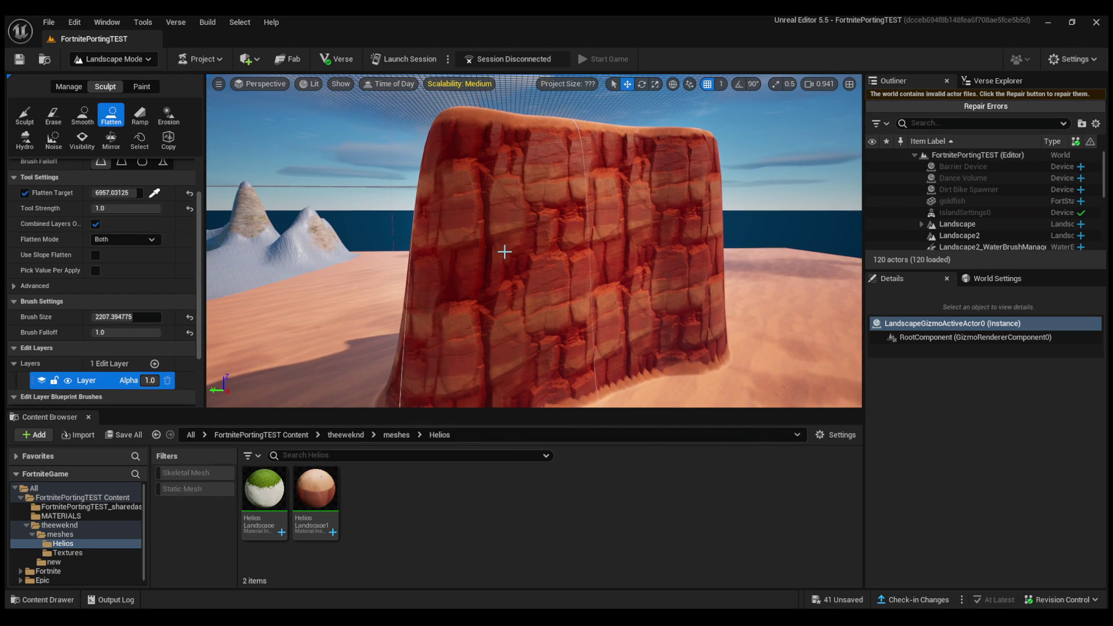
Smooth the mesa's base and cliff walls on all sides so they slope gradually into the sand.
click(82, 116)
right_drag(588, 224, 524, 236)
drag(523, 236, 553, 240)
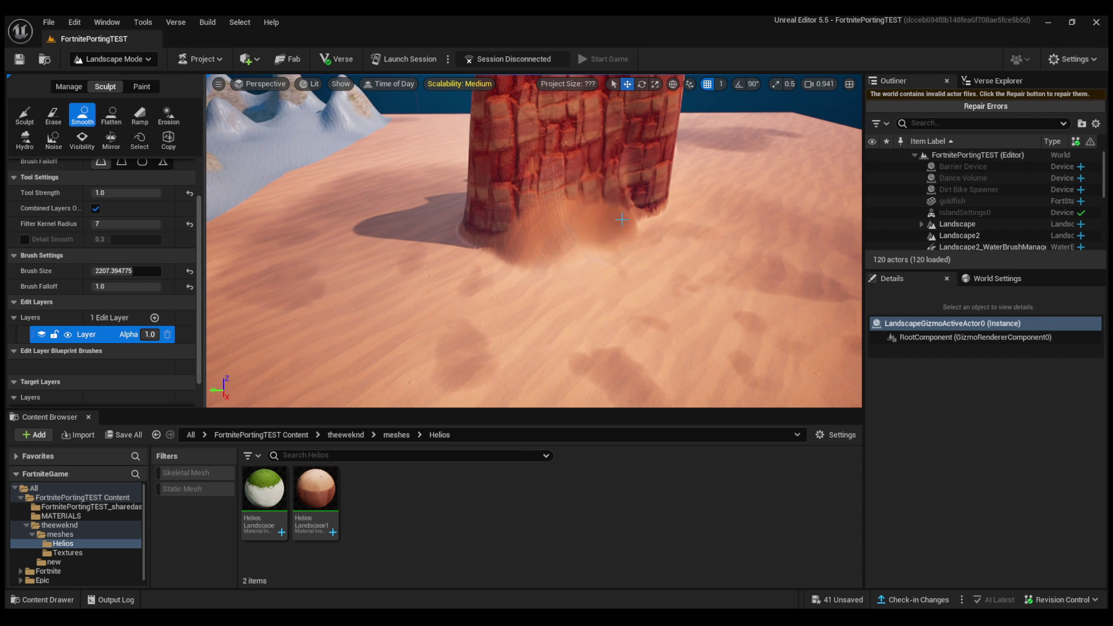
right_drag(553, 240, 474, 216)
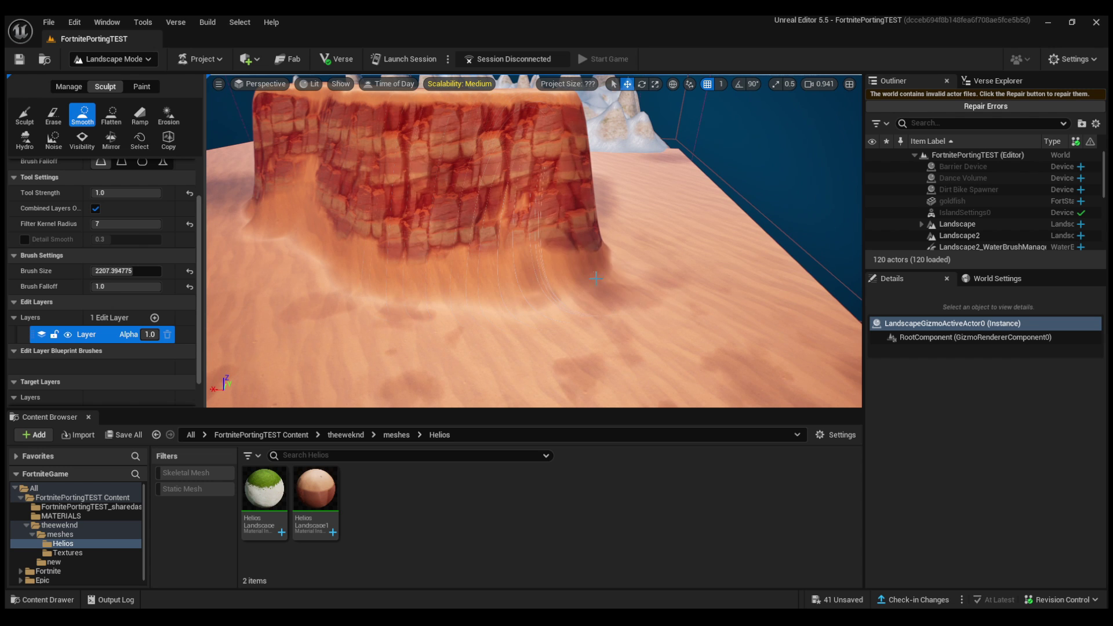
right_drag(596, 278, 518, 248)
right_drag(108, 264, 108, 272)
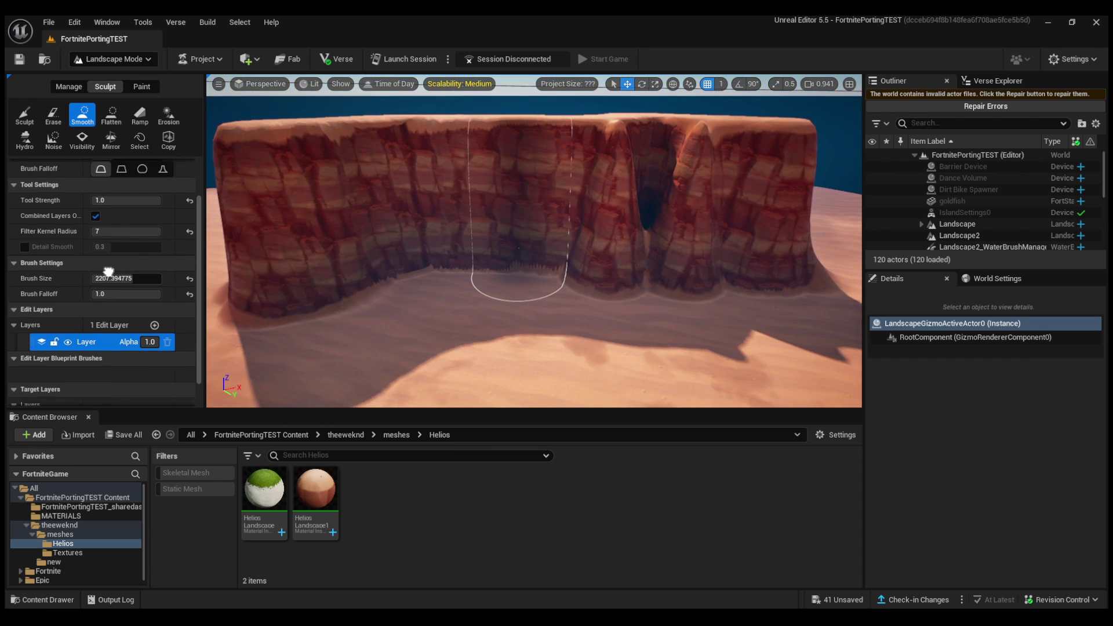
right_drag(362, 266, 361, 266)
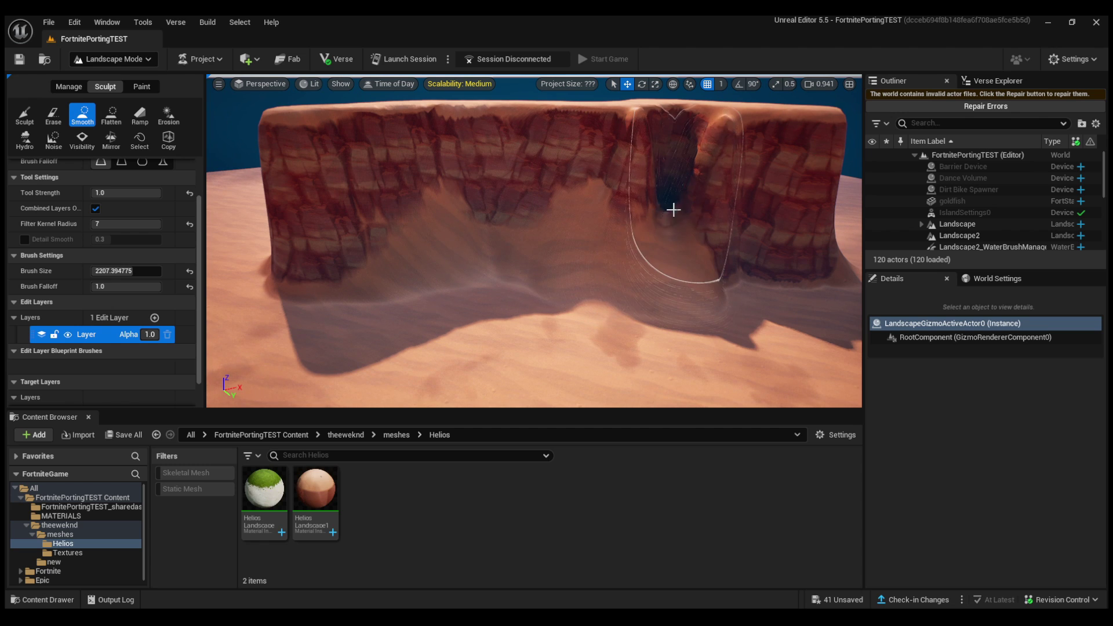
key(w)
right_drag(496, 216, 548, 233)
key(w)
key(s)
key(w)
Paint a patch of the red Layer1 material on the flat sand near the mesa.
click(142, 86)
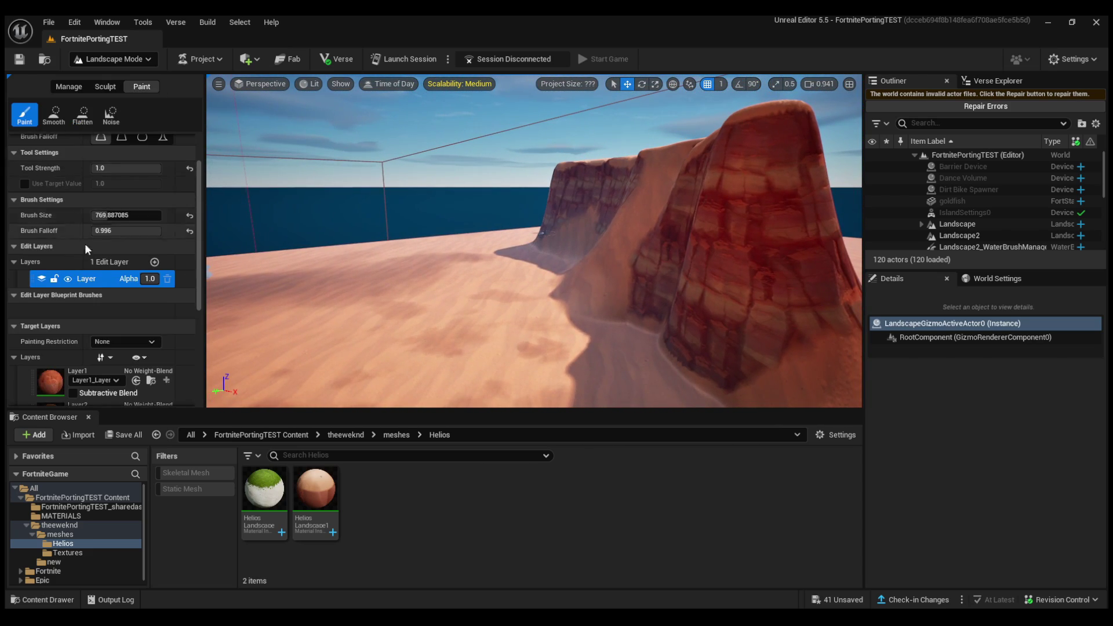
scroll(85, 244, down, 5)
right_drag(272, 243, 350, 295)
click(54, 198)
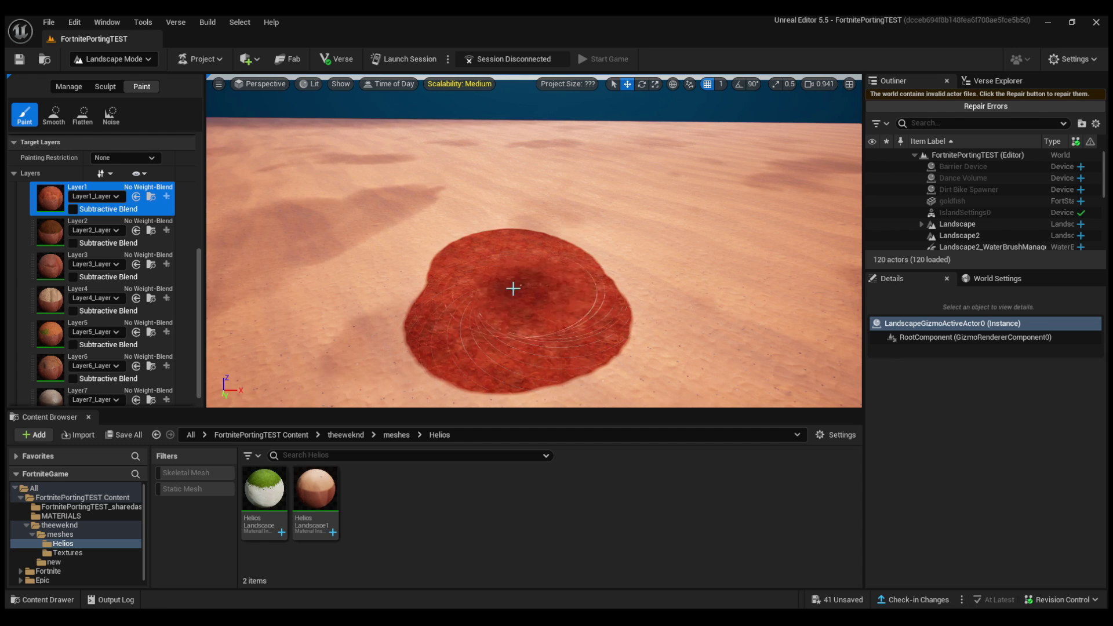
mouse_move(513, 288)
right_down()
mouse_move(513, 174)
mouse_move(499, 290)
right_up()
Smooth the edges of the red Layer1 patch so it blends into the sand.
click(54, 115)
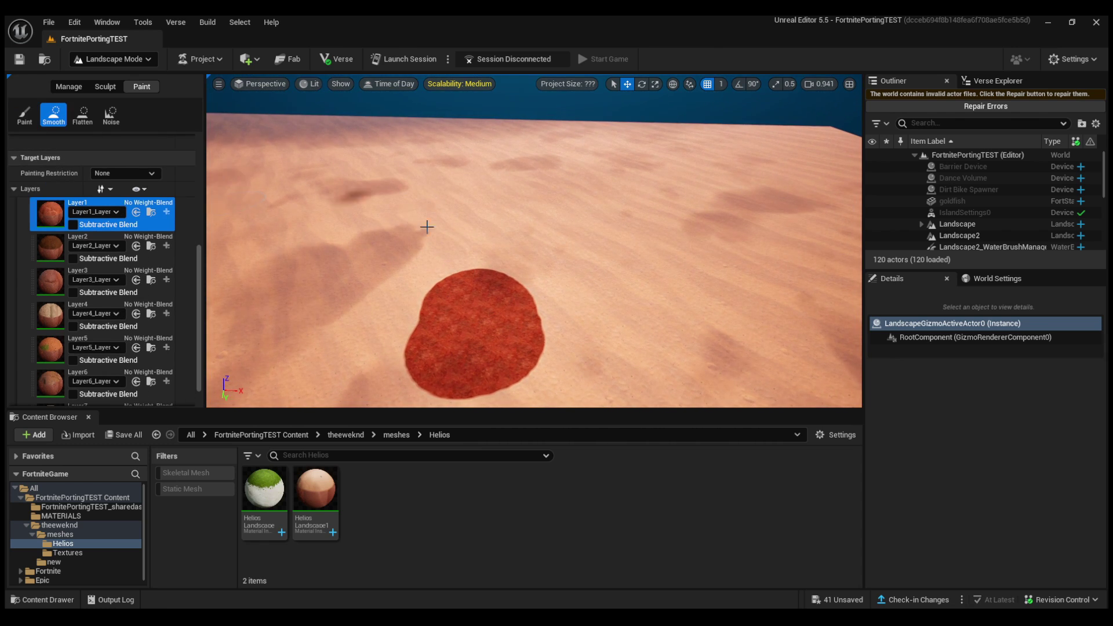
right_drag(426, 226, 420, 308)
key(w)
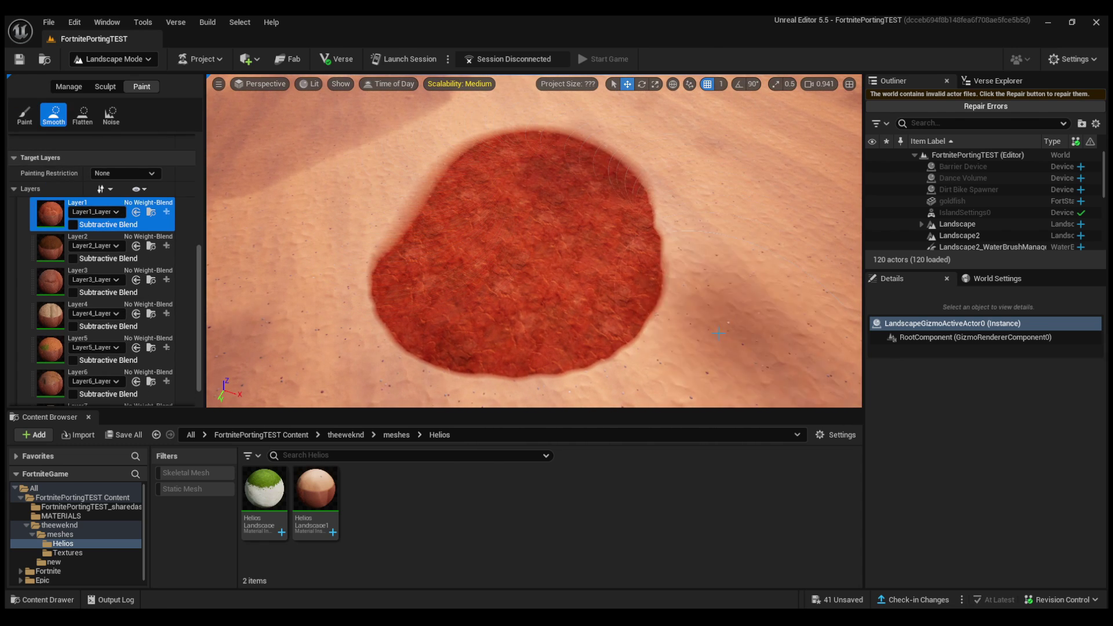
right_drag(370, 284, 347, 287)
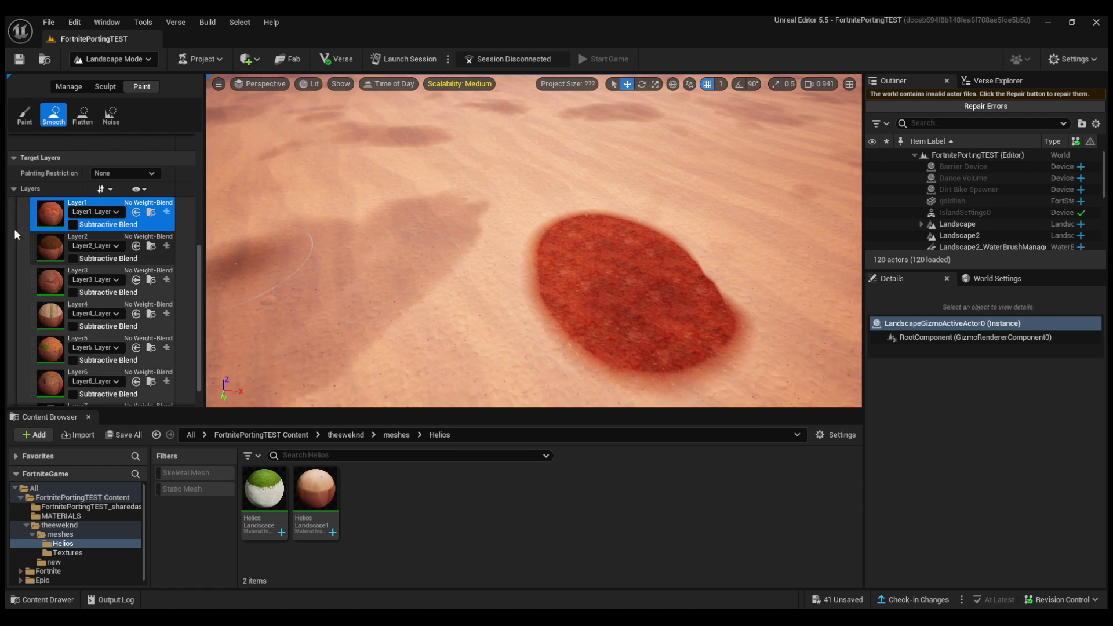
Paint a brown Layer2 patch on the sand beside the red patch and smooth its edges.
click(47, 246)
click(25, 116)
right_drag(443, 198, 376, 162)
key(w)
mouse_move(481, 240)
right_down()
mouse_move(464, 226)
mouse_move(464, 272)
mouse_move(417, 278)
mouse_move(475, 307)
mouse_move(429, 290)
mouse_move(492, 244)
mouse_move(521, 273)
mouse_move(437, 245)
right_up()
scroll(467, 267, down, 3)
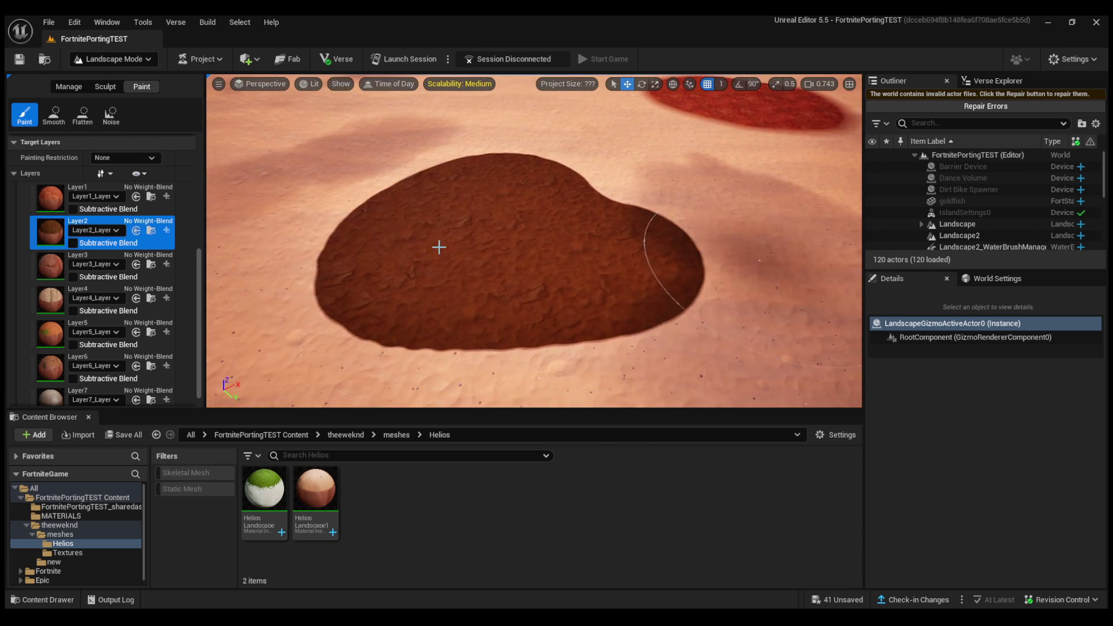
click(53, 114)
mouse_move(527, 152)
mouse_down()
mouse_move(690, 278)
mouse_move(405, 362)
mouse_move(301, 255)
mouse_move(247, 257)
mouse_up()
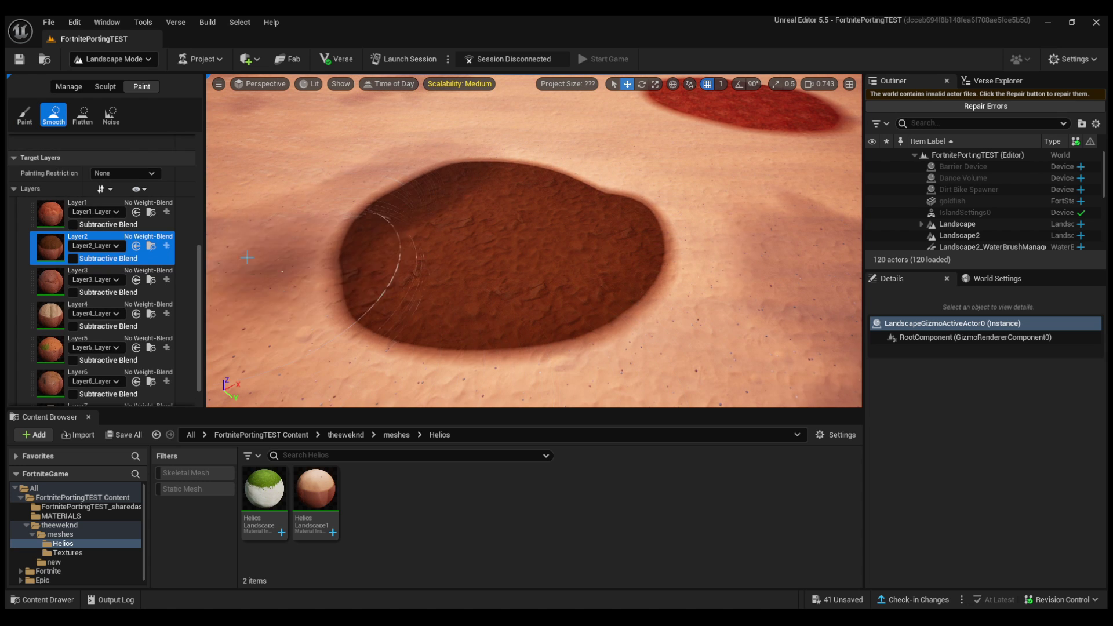
Paint a patch of the Layer3 rock material on the open sand.
click(49, 281)
click(25, 115)
right_drag(413, 207, 325, 207)
click(413, 207)
scroll(405, 249, up, 3)
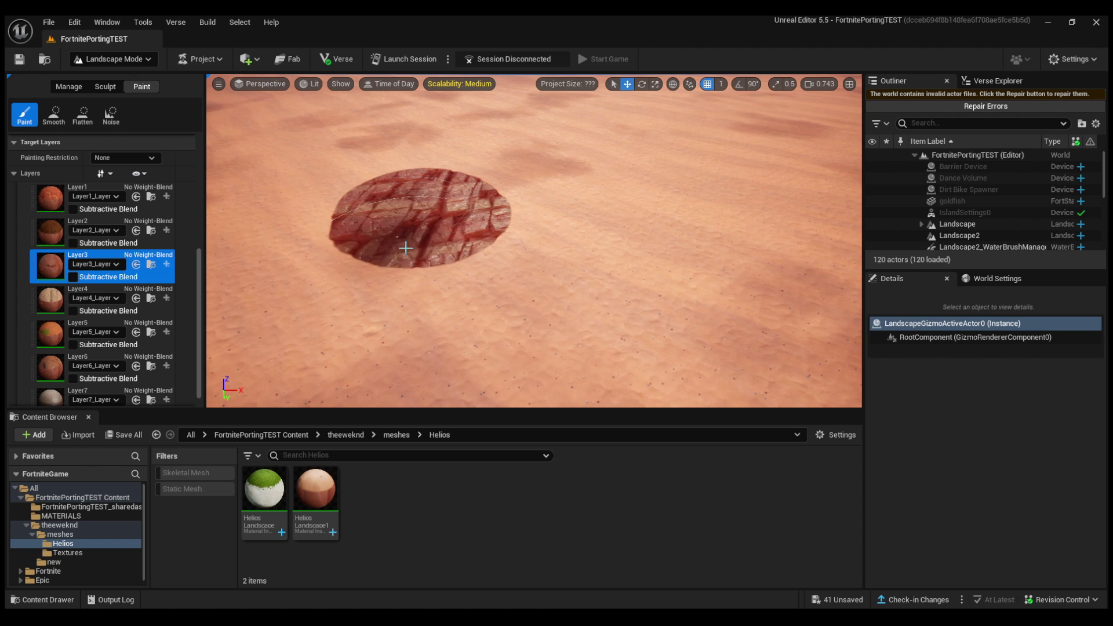
Paint Layer3 rock along the mesa's sloped base and smooth its lower edge into the sand.
mouse_move(447, 280)
right_down()
mouse_move(382, 220)
mouse_move(556, 203)
right_up()
scroll(594, 263, up, 3)
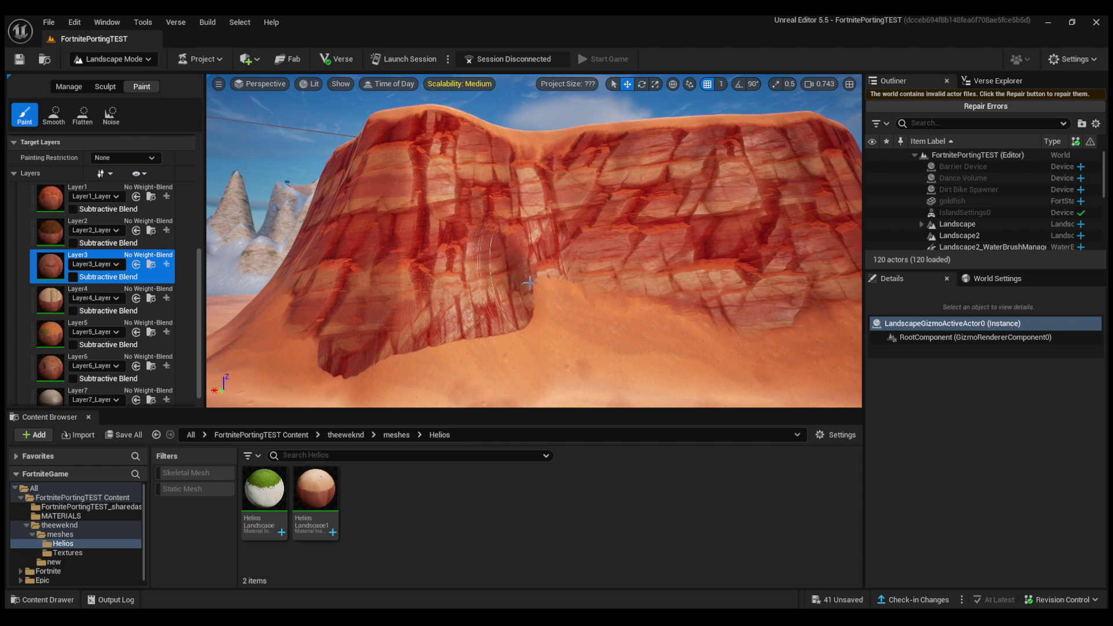
right_drag(603, 286, 476, 287)
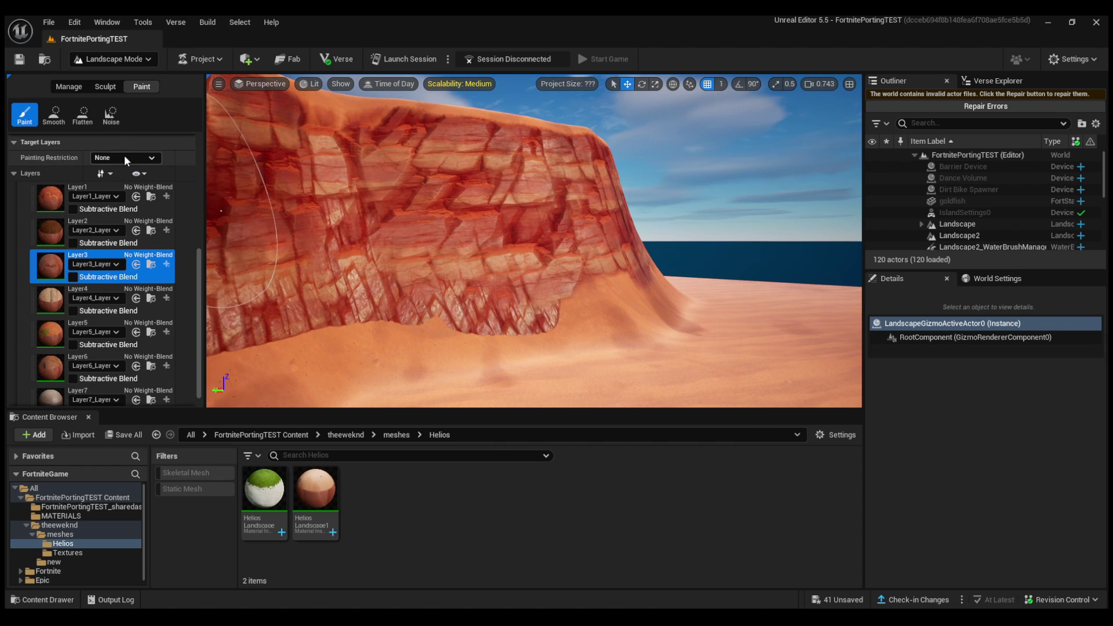
click(54, 114)
scroll(288, 281, up, 3)
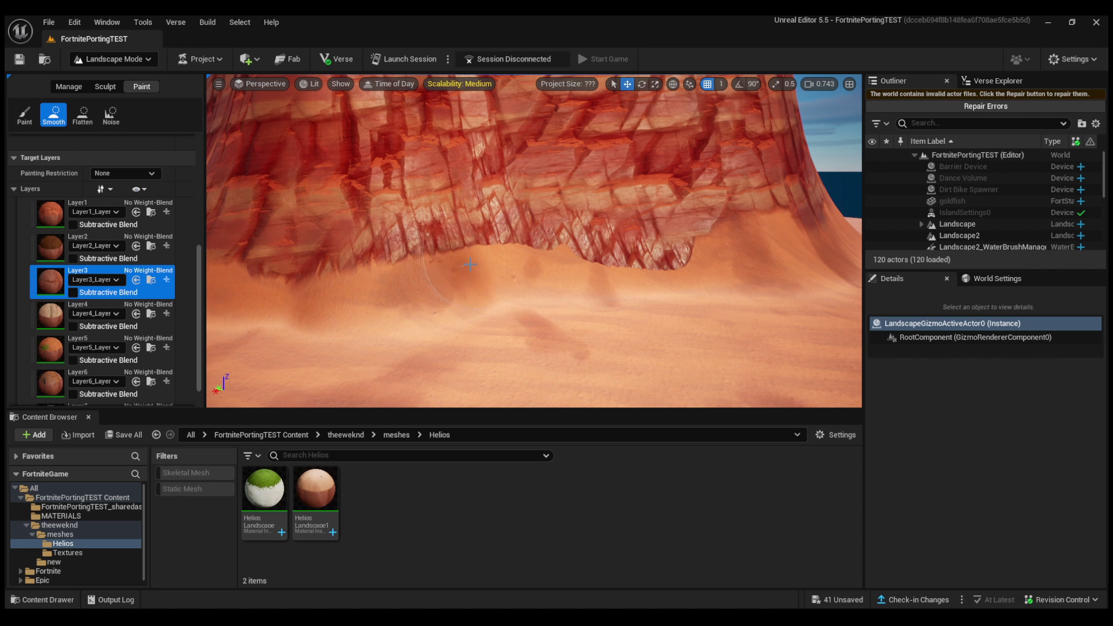
Paint Layer3 rock around more of the mesa's lower walls and over one end of its top.
click(27, 114)
mouse_move(497, 251)
right_down()
mouse_move(584, 232)
mouse_move(343, 261)
right_up()
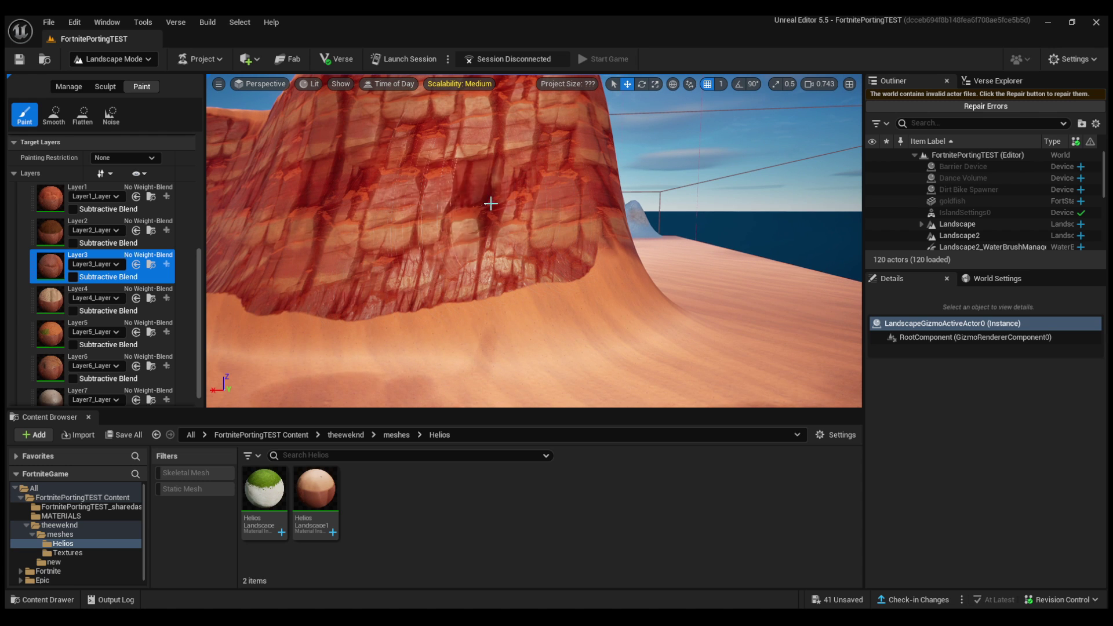
right_drag(490, 203, 543, 197)
right_drag(443, 226, 584, 286)
drag(585, 286, 560, 277)
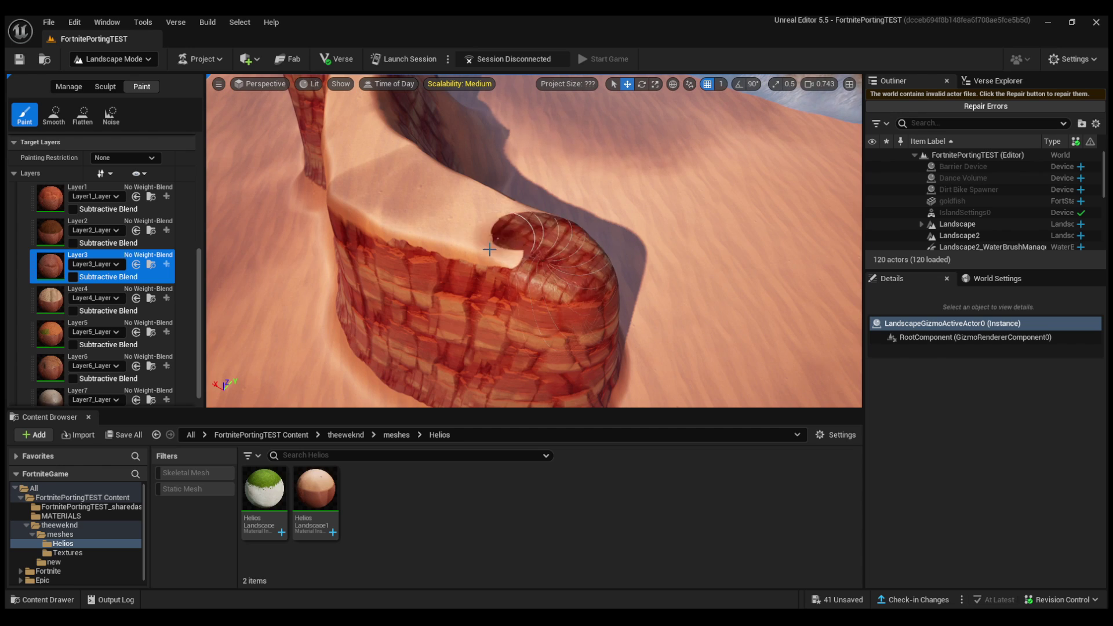
right_drag(493, 249, 507, 232)
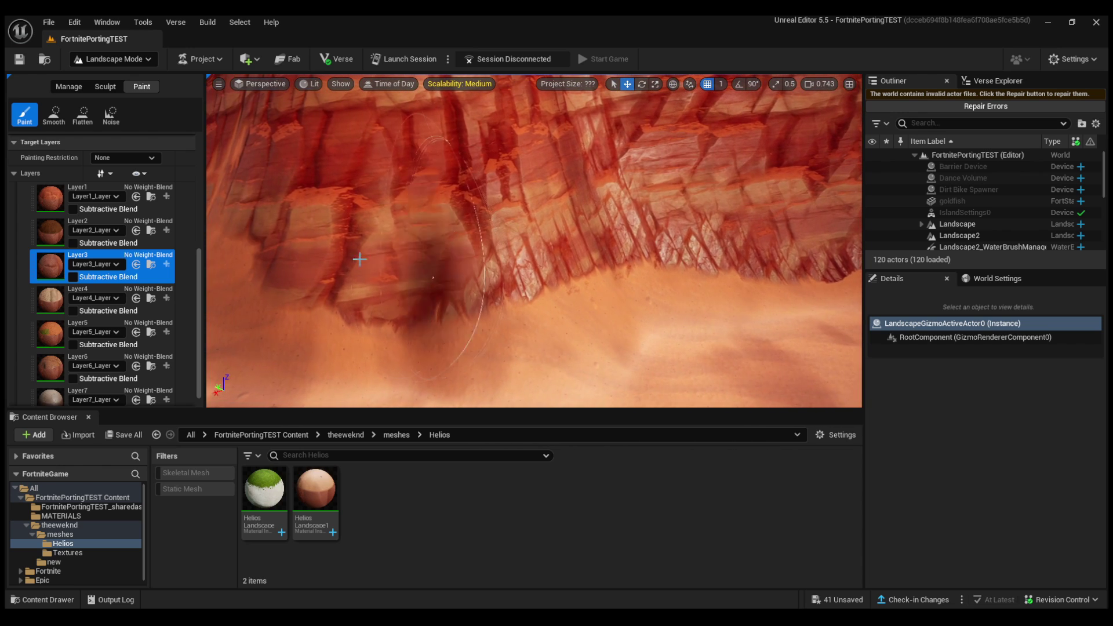
Smooth the Layer3 boundary along the foot of the mesa to blend the rock with the sand.
click(58, 118)
right_drag(347, 238, 418, 249)
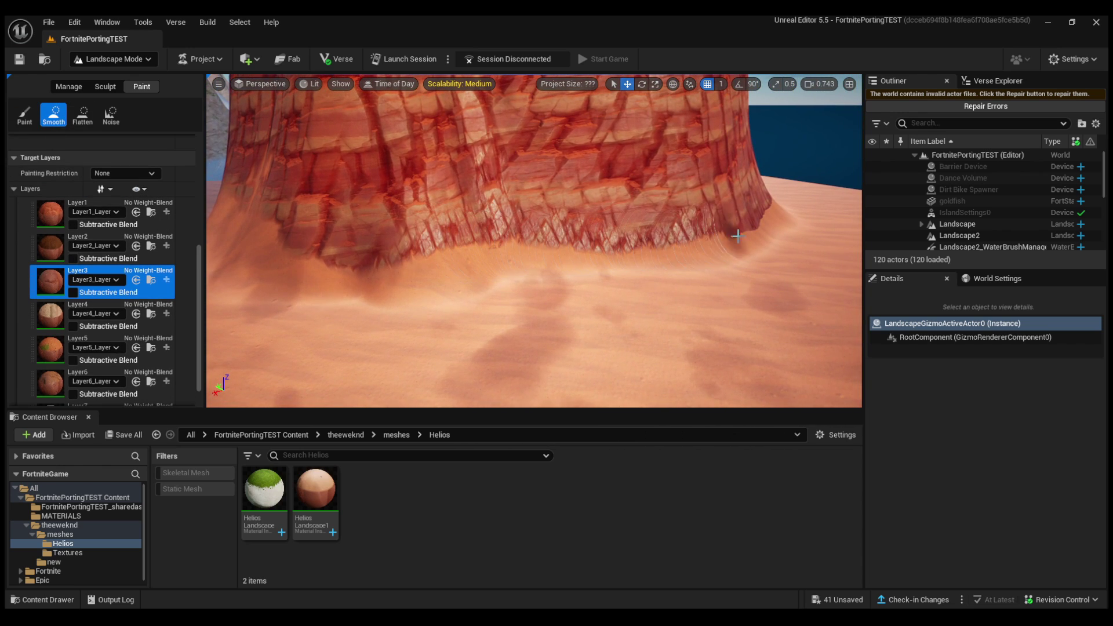
right_drag(737, 235, 584, 154)
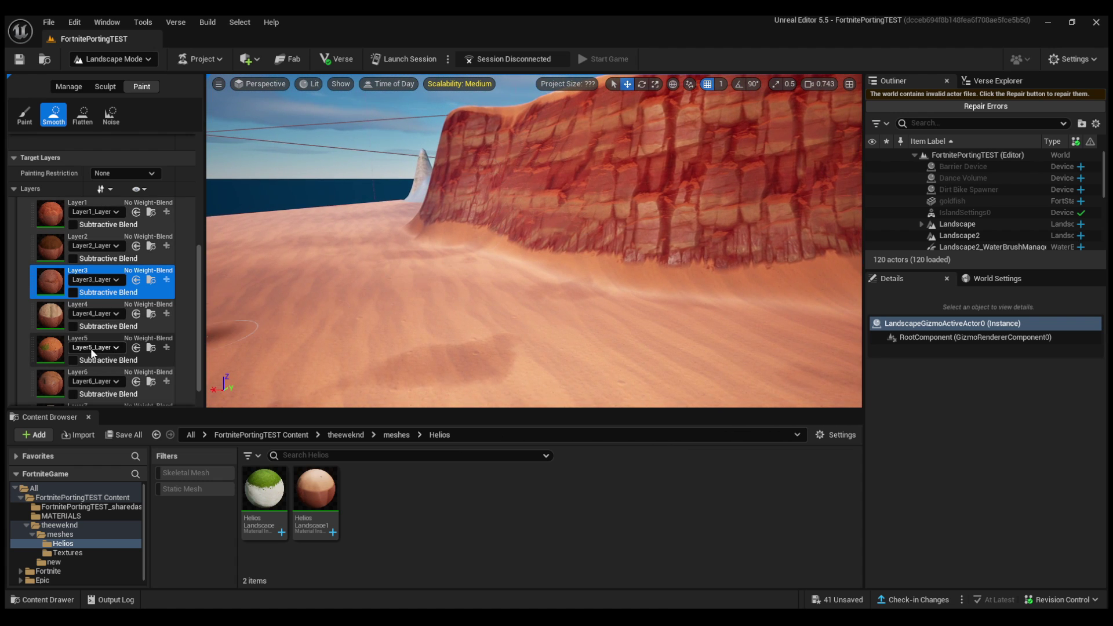
Paint a patch of striped Layer4 material on the flat sand and smooth its edges.
click(58, 314)
click(24, 115)
right_drag(522, 243, 348, 249)
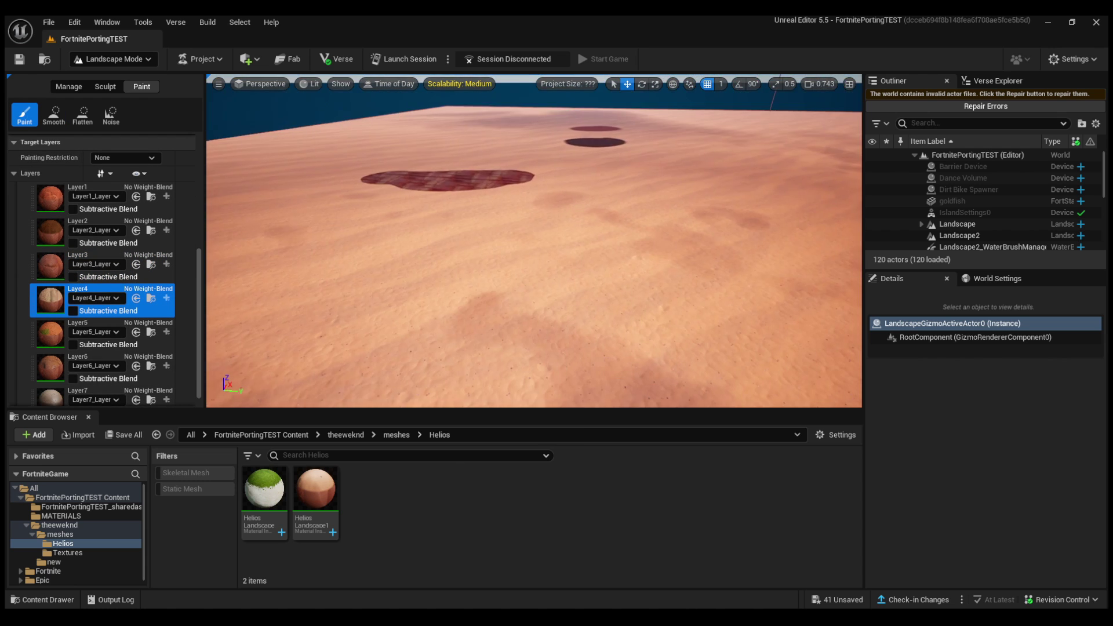
right_drag(565, 248, 325, 249)
mouse_move(555, 248)
mouse_down()
mouse_move(578, 247)
mouse_move(521, 287)
mouse_move(556, 308)
mouse_up()
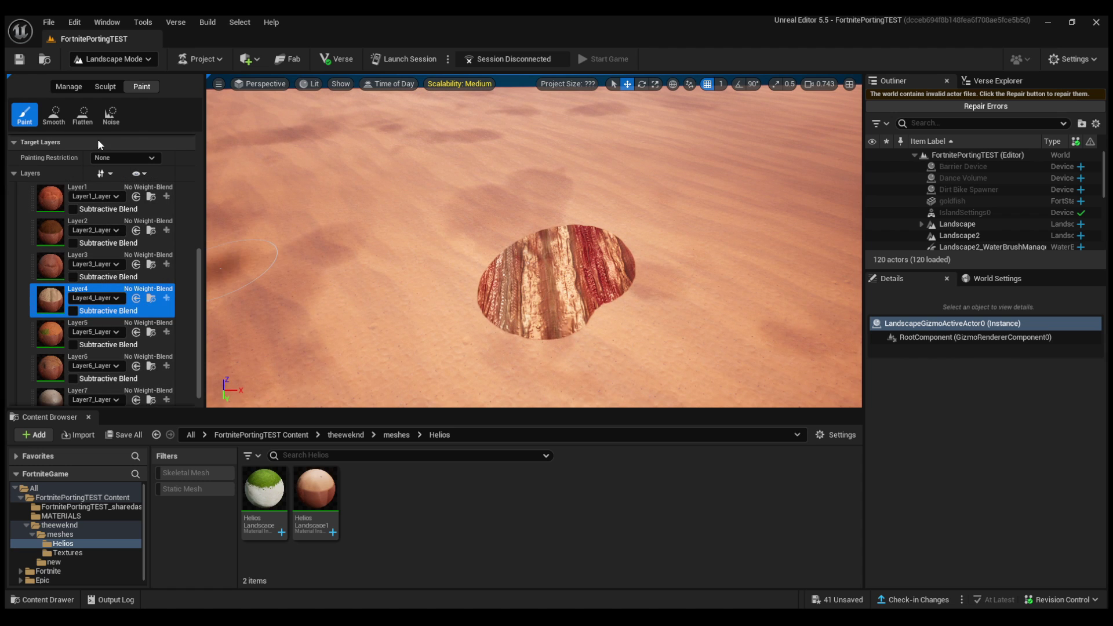
click(54, 118)
mouse_move(470, 295)
mouse_down()
mouse_move(652, 268)
mouse_move(623, 258)
mouse_up()
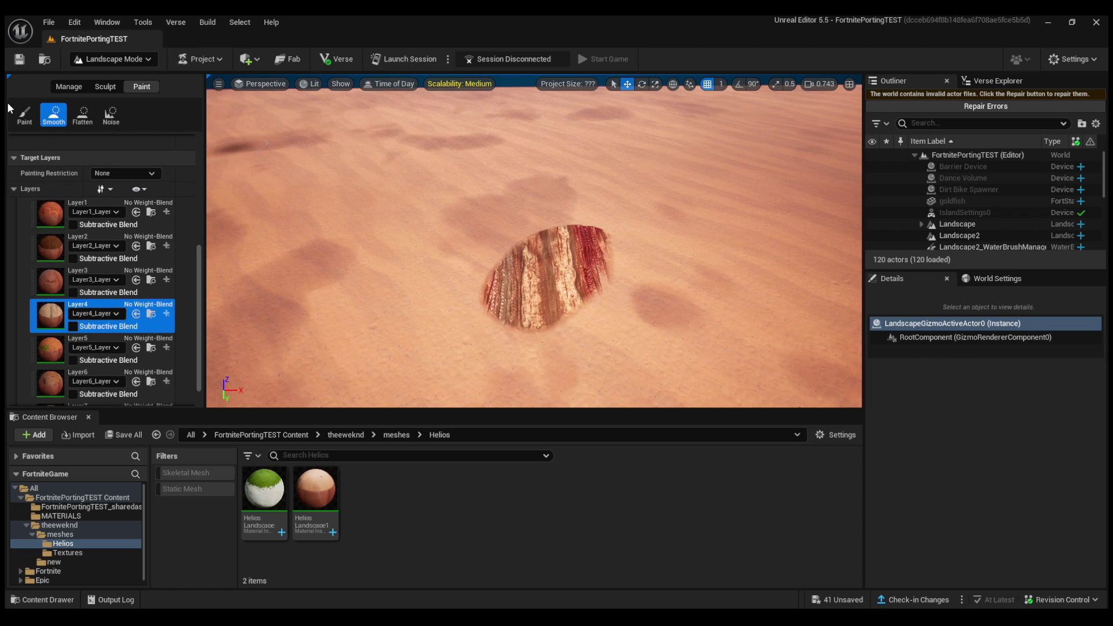
Paint a long winding strip of Layer4 across the sand behind the striped patch.
click(22, 115)
right_drag(405, 195, 318, 180)
mouse_move(443, 207)
mouse_down()
mouse_move(538, 220)
mouse_move(656, 176)
mouse_move(790, 205)
mouse_move(858, 185)
mouse_up()
Smooth the edges and ends of the winding Layer4 strip.
click(61, 115)
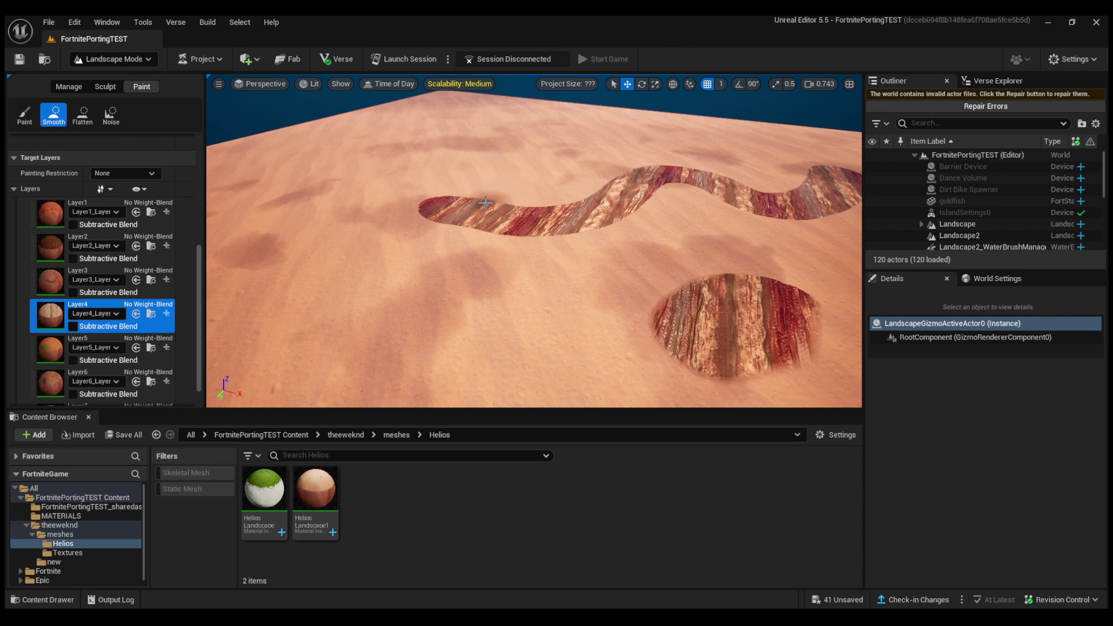
mouse_move(443, 200)
mouse_down()
mouse_move(534, 204)
mouse_move(687, 164)
mouse_move(621, 232)
mouse_move(464, 237)
mouse_move(413, 223)
mouse_up()
right_drag(413, 223, 521, 203)
scroll(443, 213, down, 5)
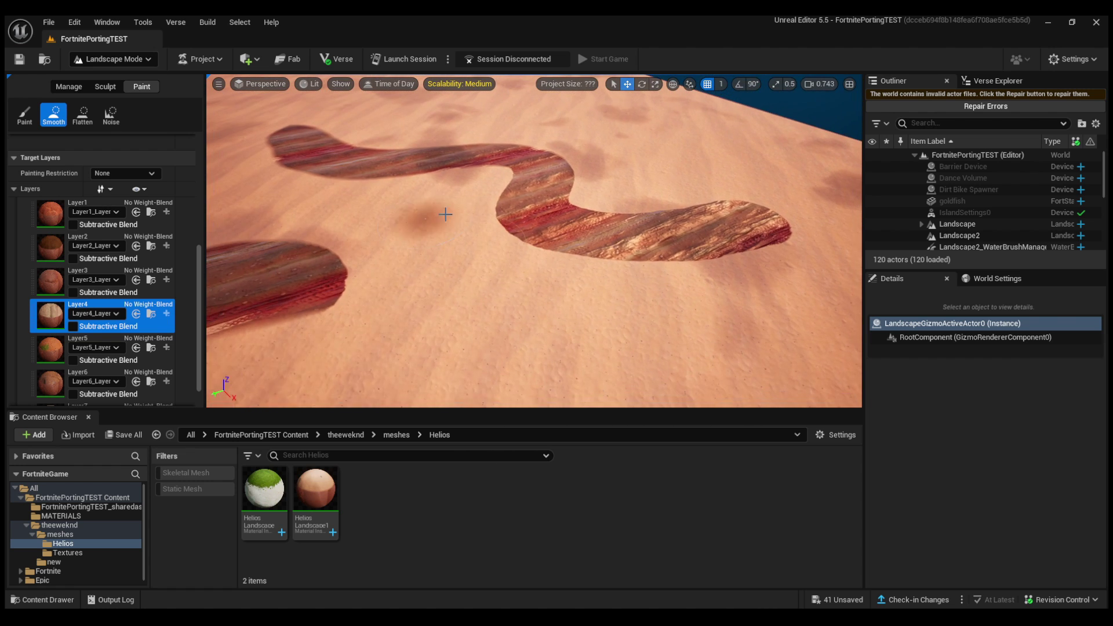
mouse_move(533, 251)
mouse_down()
mouse_move(806, 235)
mouse_move(707, 208)
mouse_up()
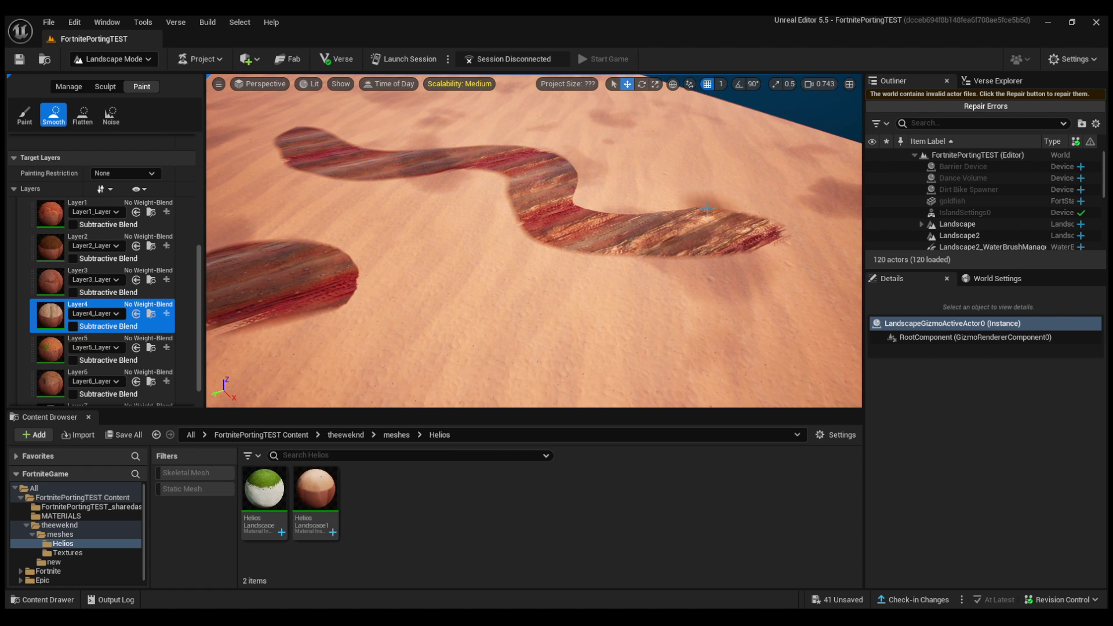
scroll(540, 144, down, 5)
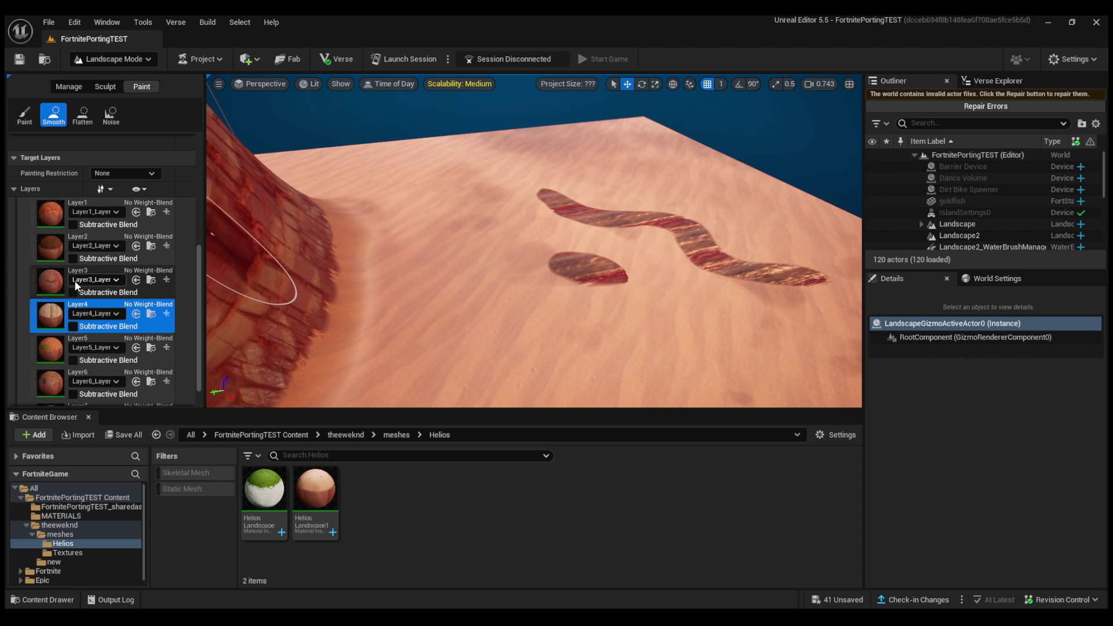
Paint a patch of the red and green Layer5 ground material on an empty area of sand.
scroll(56, 333, down, 1)
click(55, 333)
right_drag(340, 161, 273, 145)
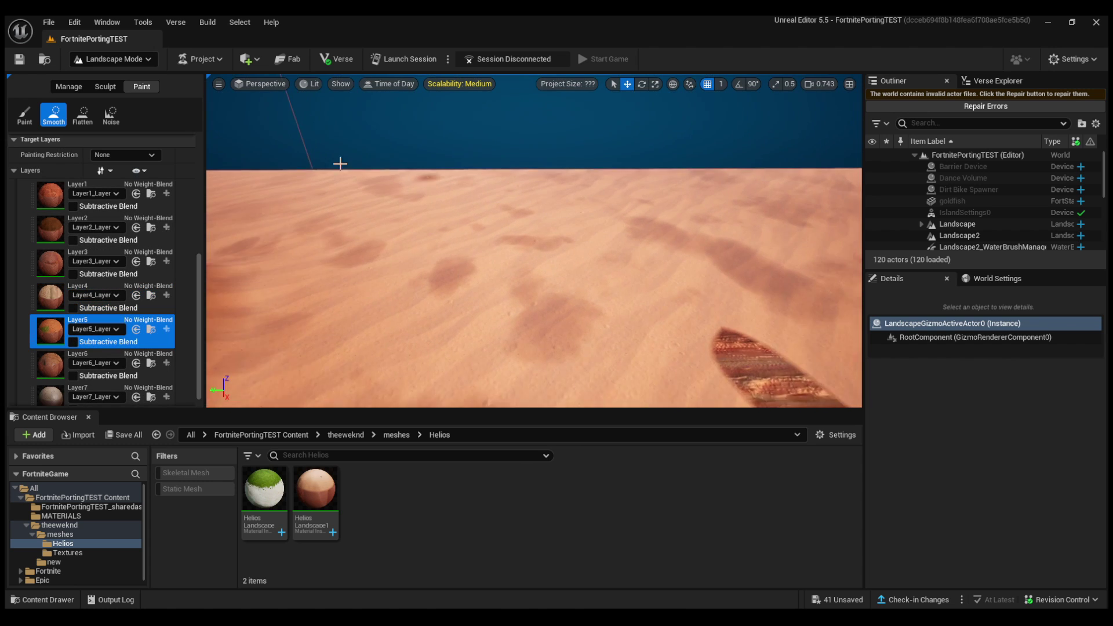
click(26, 119)
scroll(454, 202, up, 3)
click(515, 232)
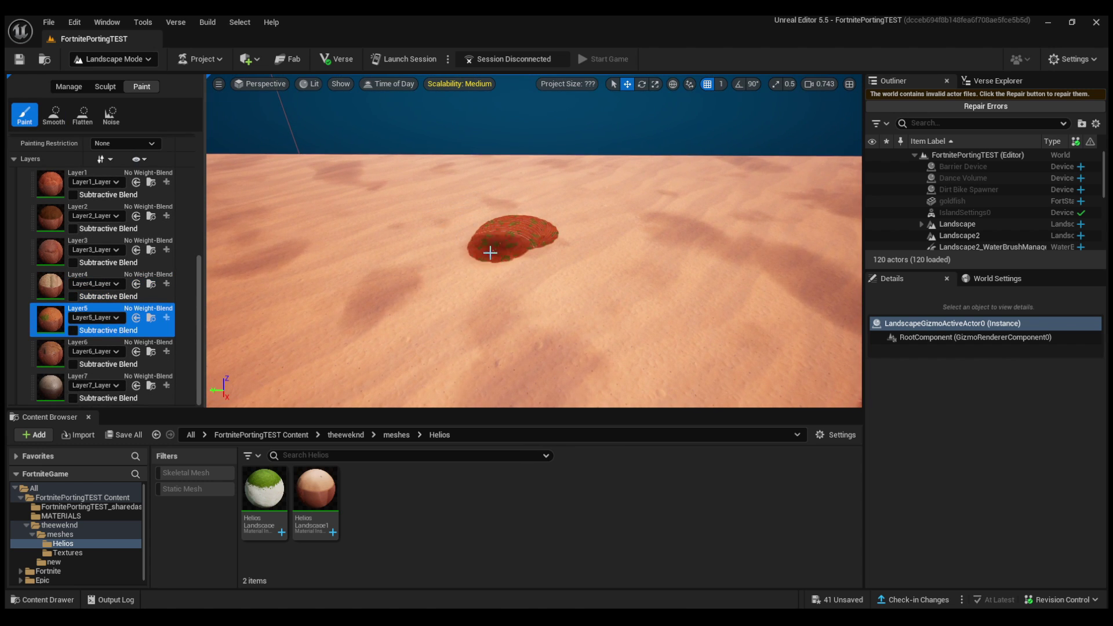
key(w)
mouse_move(611, 221)
right_down()
mouse_move(575, 222)
mouse_move(504, 290)
mouse_move(501, 250)
right_up()
key(s)
Smooth the edges of the Layer5 patch and inspect its ground texture up close.
click(54, 116)
key(w)
key(s)
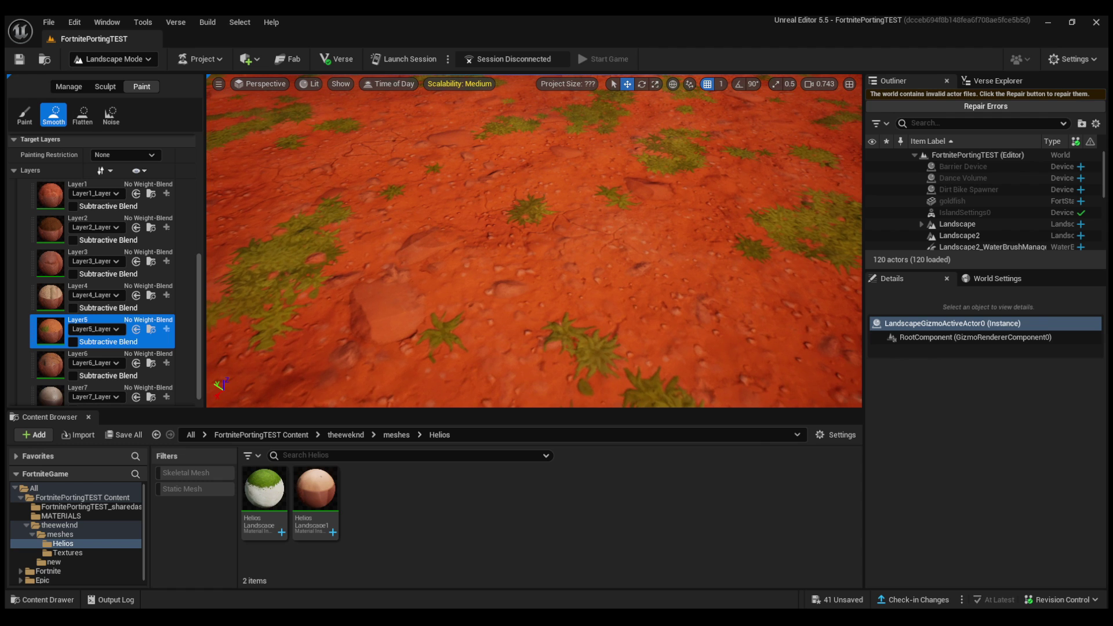
Smooth the remaining hard edges and both ends of the Layer5 patch into the surrounding sand.
scroll(534, 240, down, 6)
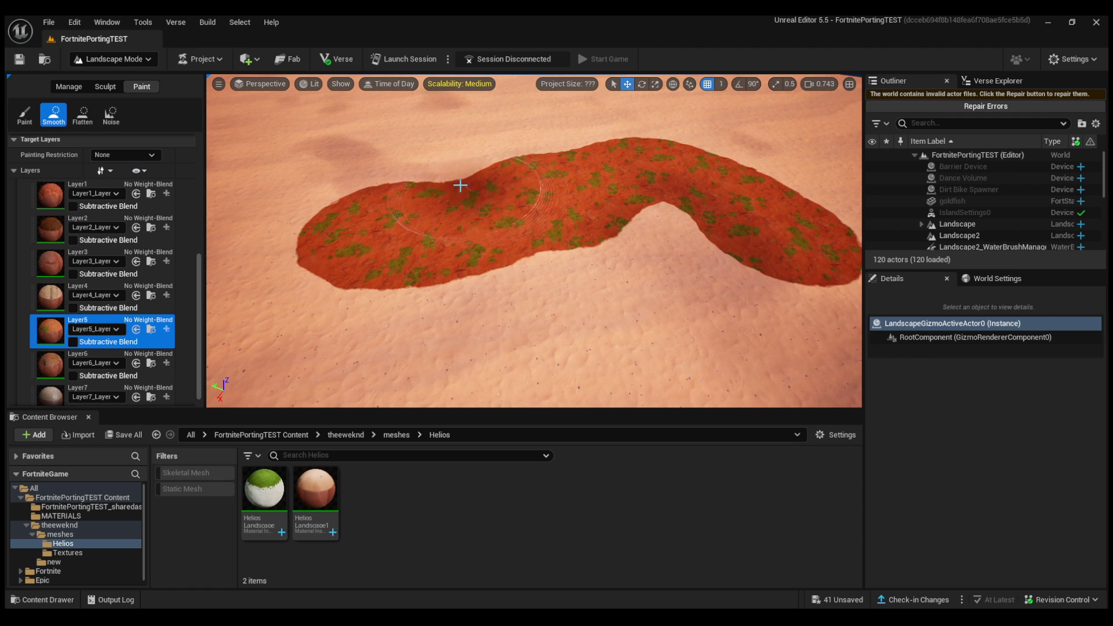
right_drag(591, 240, 622, 231)
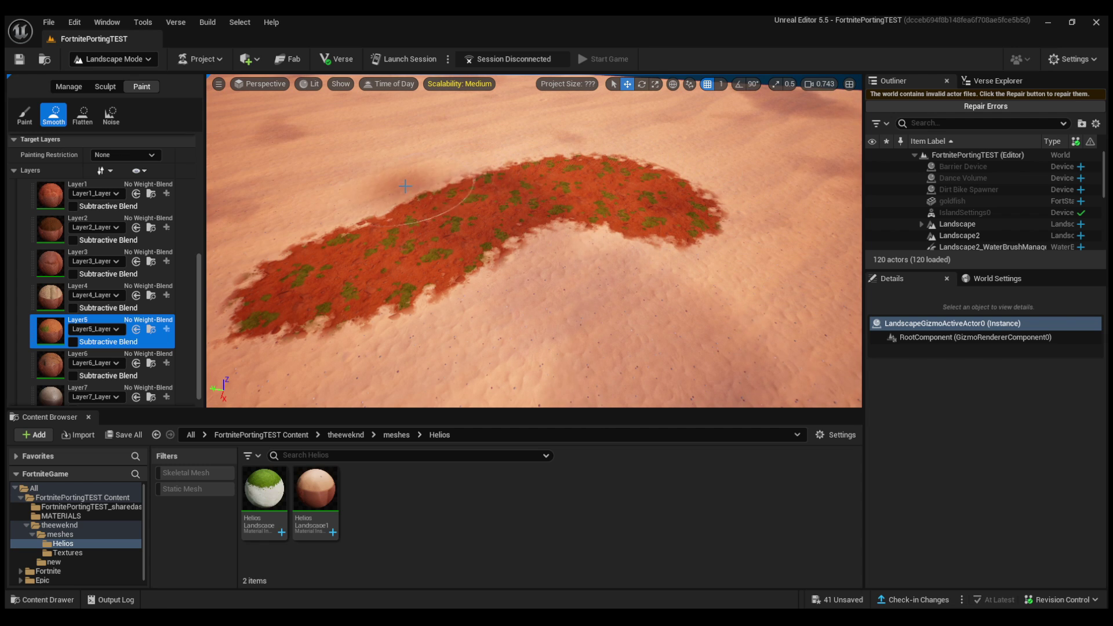
scroll(405, 186, down, 8)
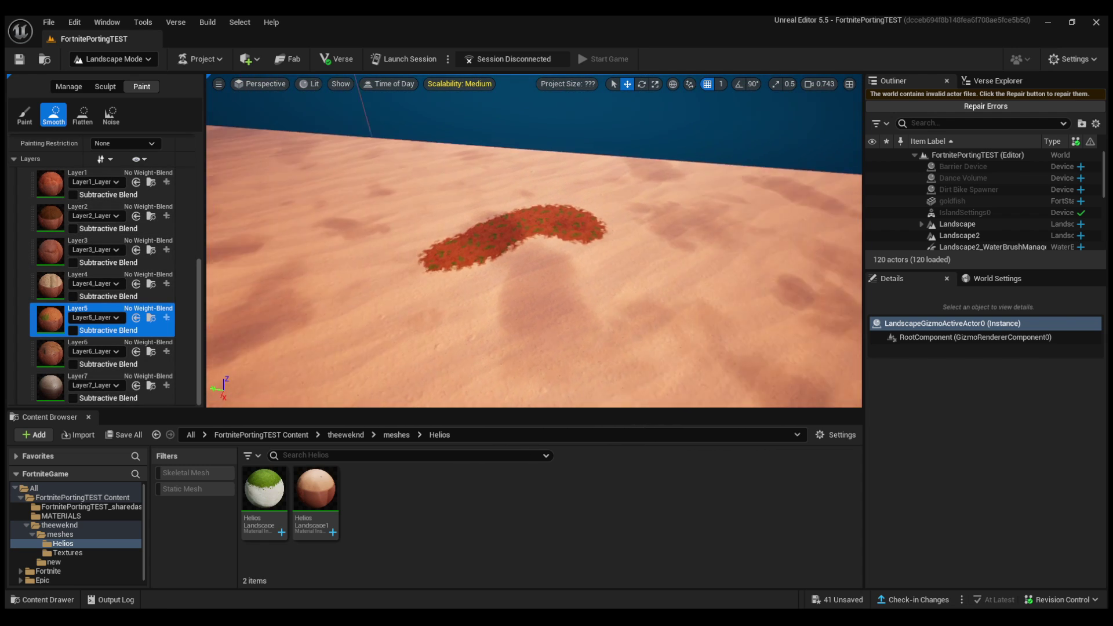
Paint a rounded patch of Layer6 on an empty area of sand and inspect its rocky texture up close.
scroll(405, 238, up, 6)
right_drag(406, 238, 243, 232)
click(58, 352)
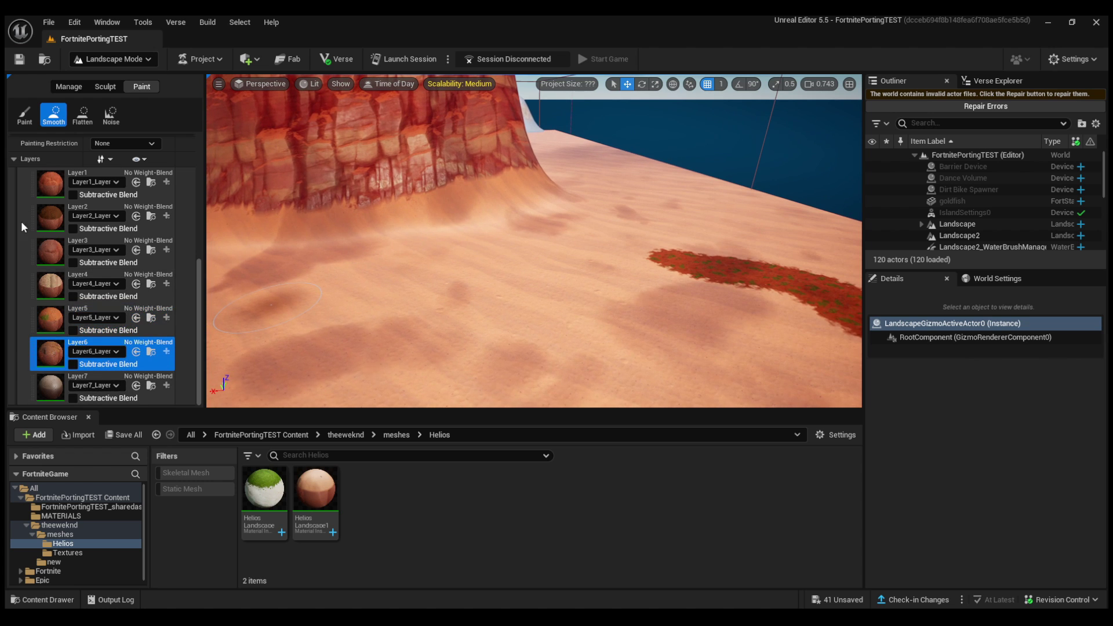
click(25, 114)
right_drag(406, 217, 456, 217)
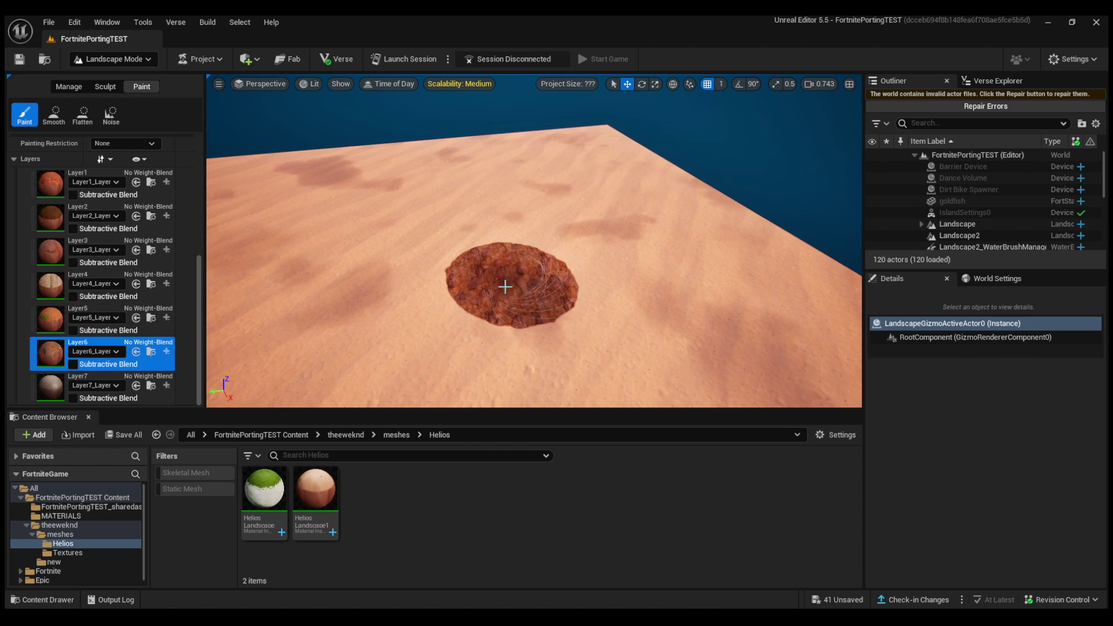
scroll(504, 286, up, 10)
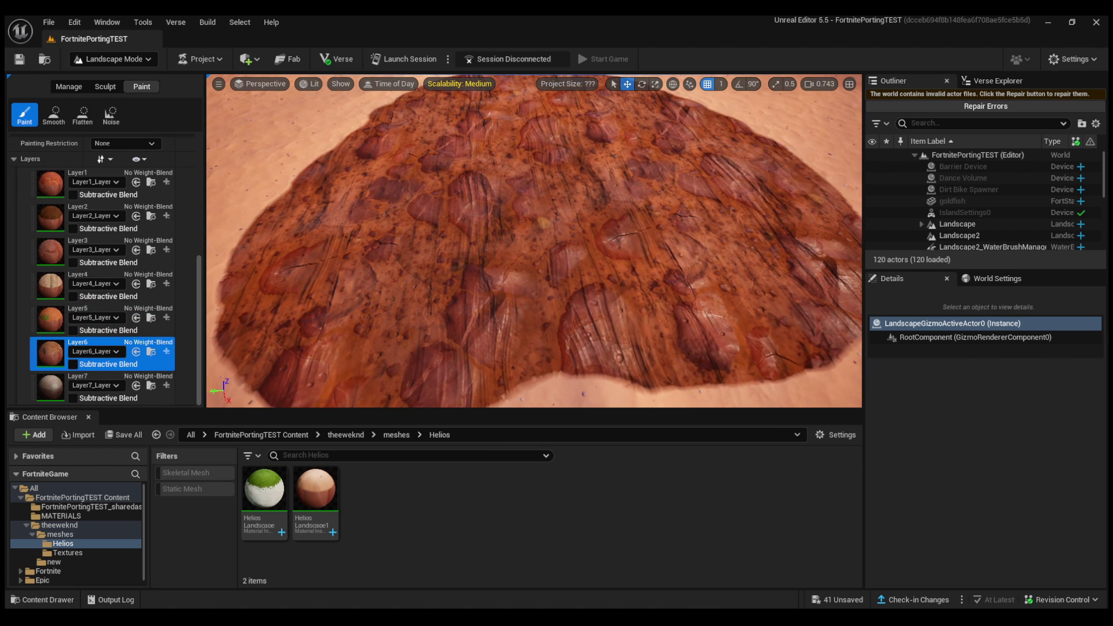
scroll(504, 209, down, 10)
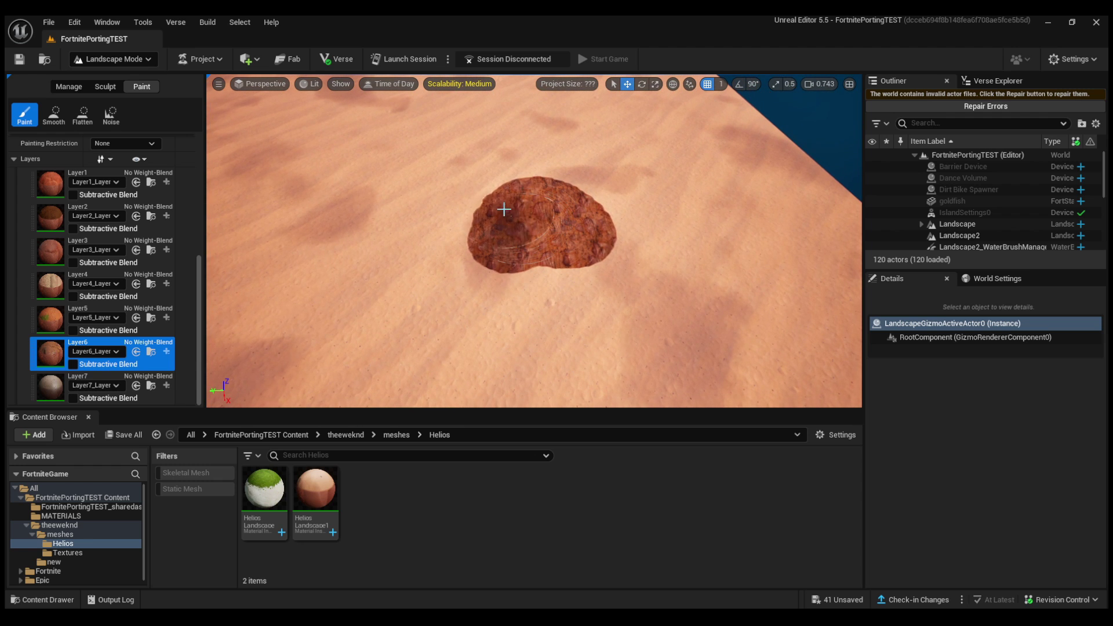
Extend the Layer6 patch into a closed ring on the sand and smooth its edges.
drag(483, 137, 637, 129)
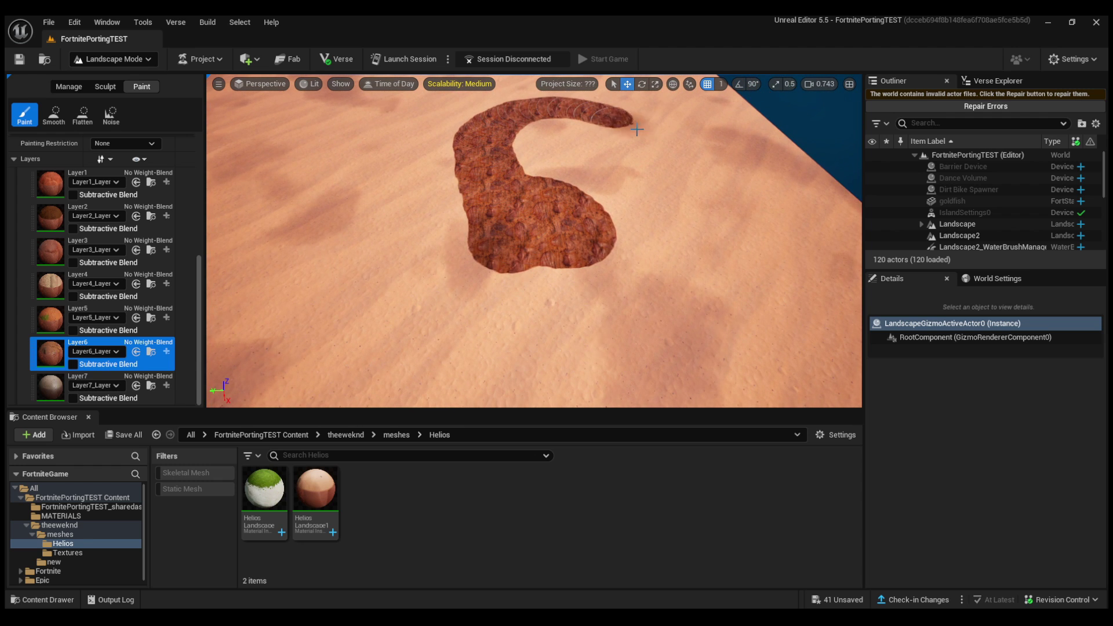
click(54, 115)
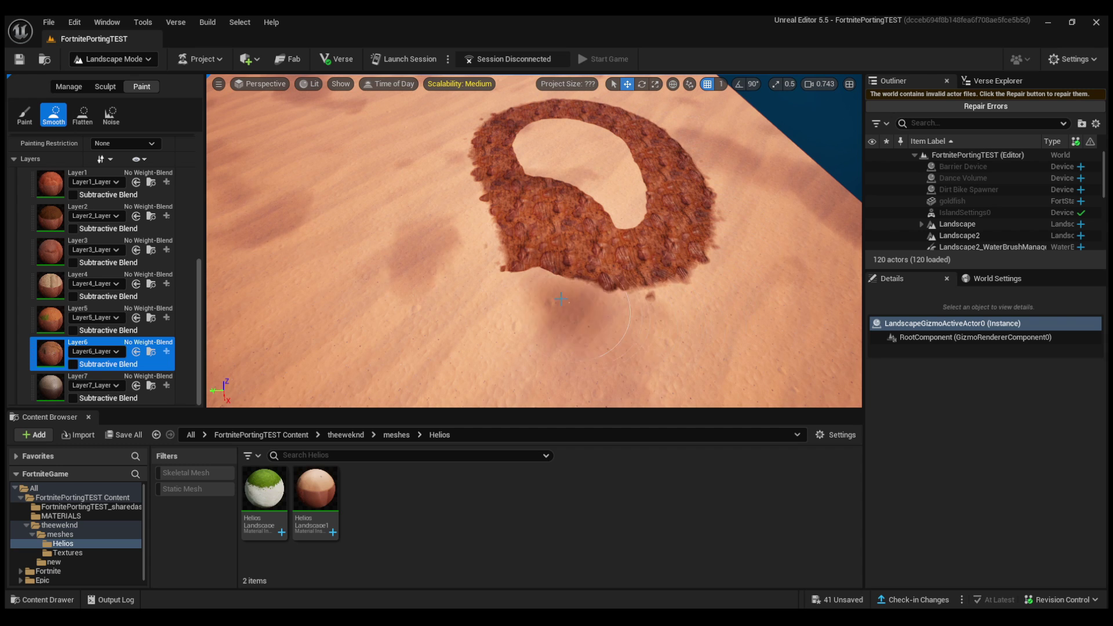
right_drag(578, 118, 484, 87)
Paint a band of Layer6 along the foot of the mesa where the cliff meets the sand.
click(24, 114)
right_drag(405, 174, 324, 174)
right_drag(497, 250, 522, 249)
drag(510, 252, 423, 247)
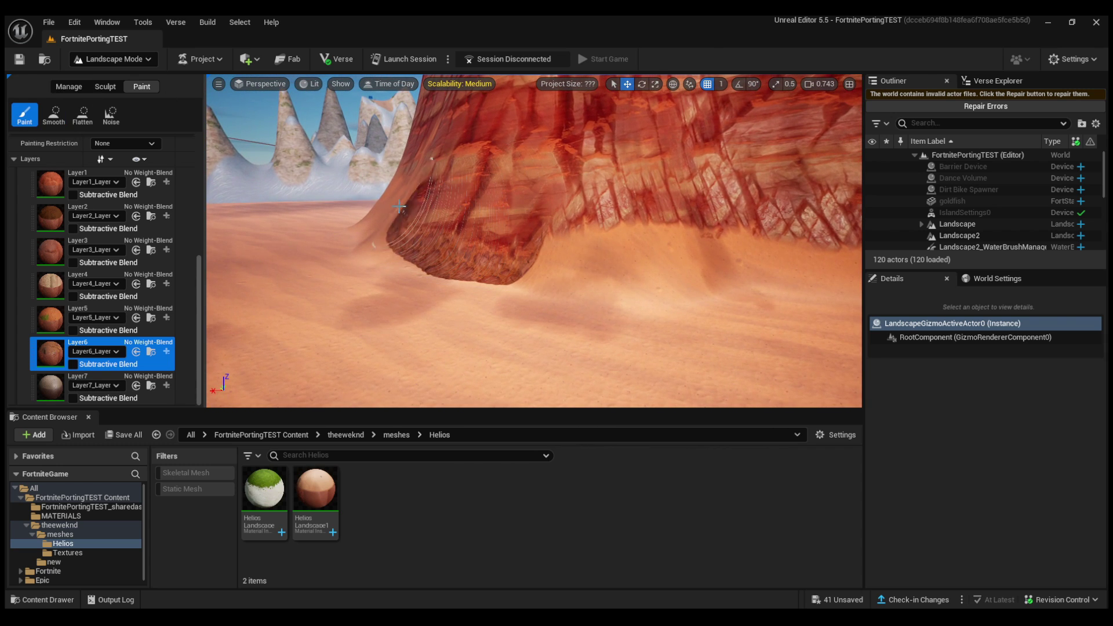
mouse_move(423, 246)
right_down()
mouse_move(509, 232)
mouse_move(565, 311)
right_up()
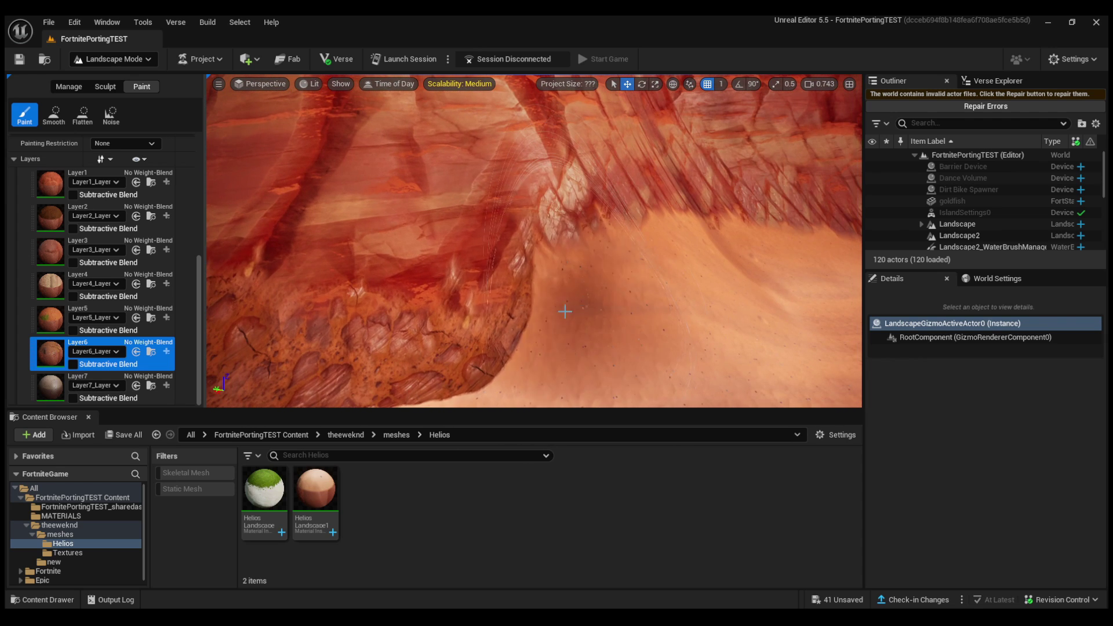
drag(576, 210, 632, 261)
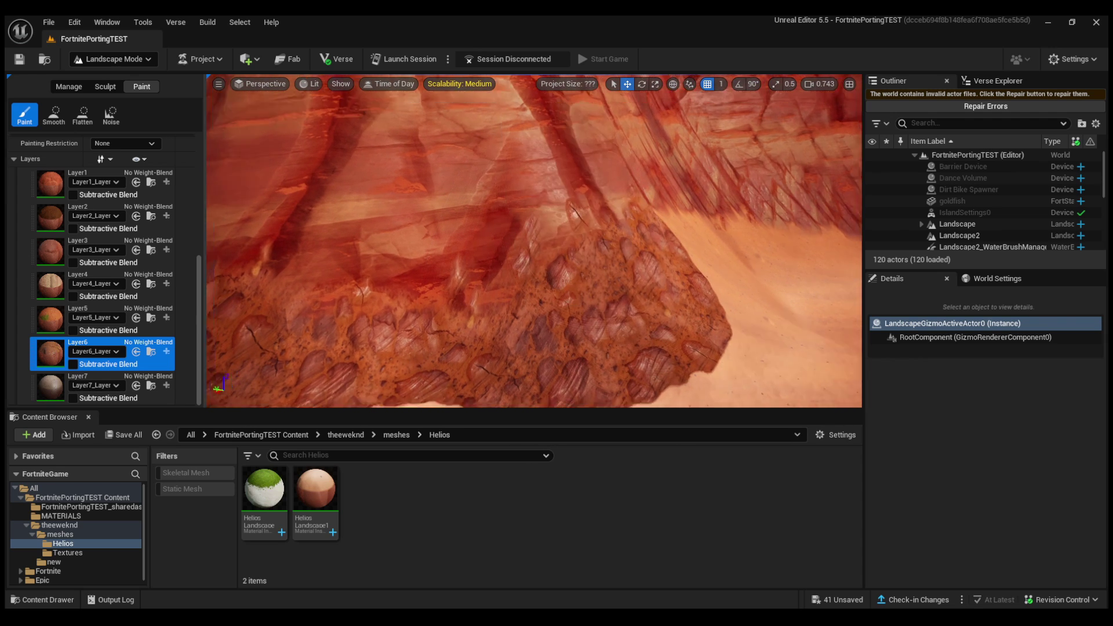
mouse_move(631, 261)
right_down()
mouse_move(666, 214)
mouse_move(637, 278)
right_up()
drag(637, 278, 655, 306)
right_drag(655, 307, 603, 325)
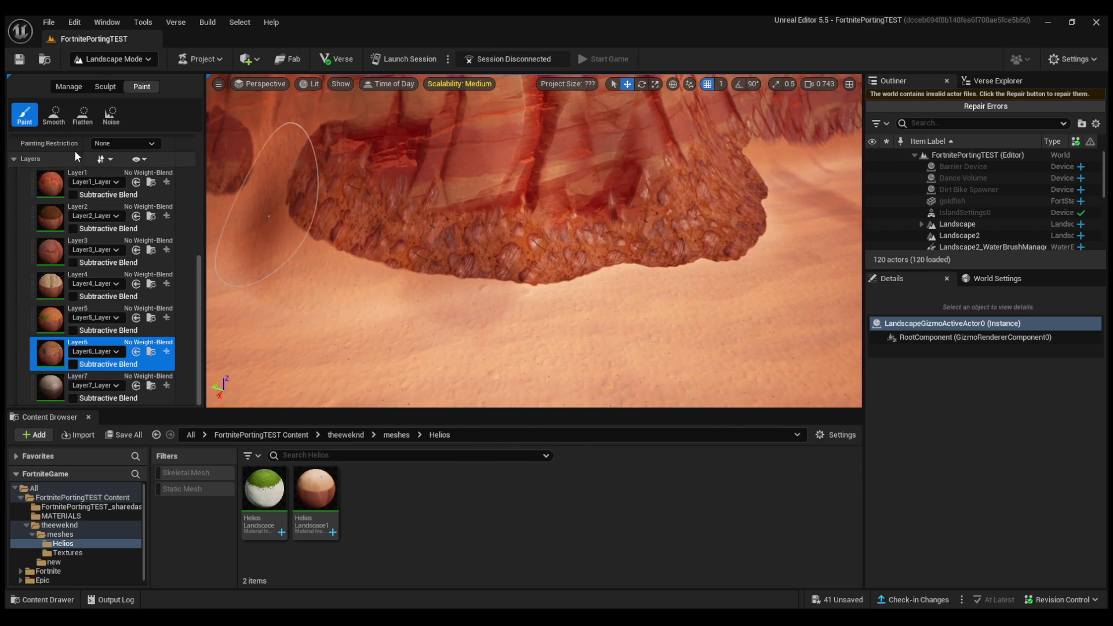
Smooth the edge of the Layer6 band at the mesa's base and survey the painted landscape from afar.
click(53, 115)
drag(441, 266, 603, 272)
right_drag(602, 273, 579, 261)
right_drag(629, 297, 652, 206)
mouse_move(306, 208)
right_down()
mouse_move(406, 174)
mouse_move(487, 180)
mouse_move(405, 197)
mouse_move(522, 244)
mouse_move(441, 191)
mouse_move(522, 267)
mouse_move(418, 180)
right_up()
scroll(143, 185, up, 3)
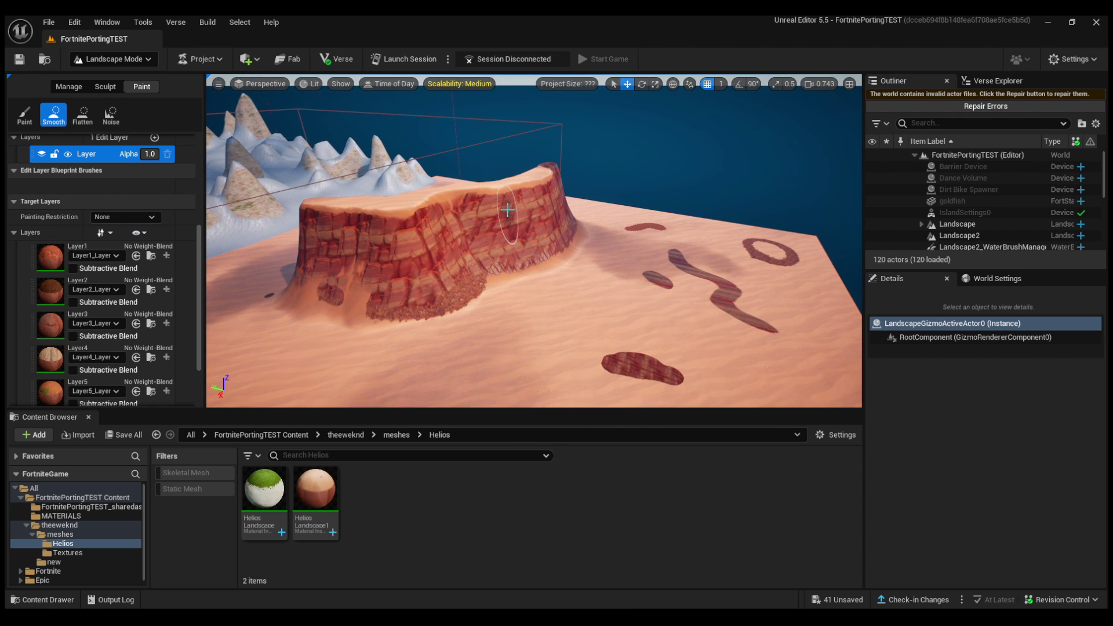
Open the HeliosLandscape1 material instance and examine the texture parameters of the base and Layer1 through Layer4.
right_drag(507, 210, 713, 186)
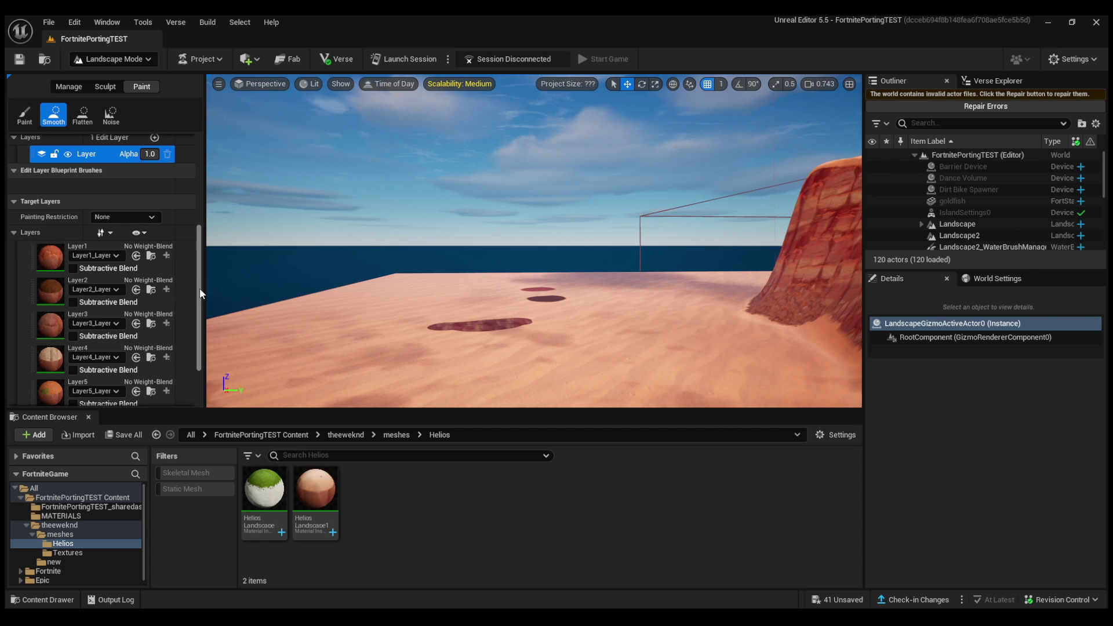
right_drag(454, 269, 522, 295)
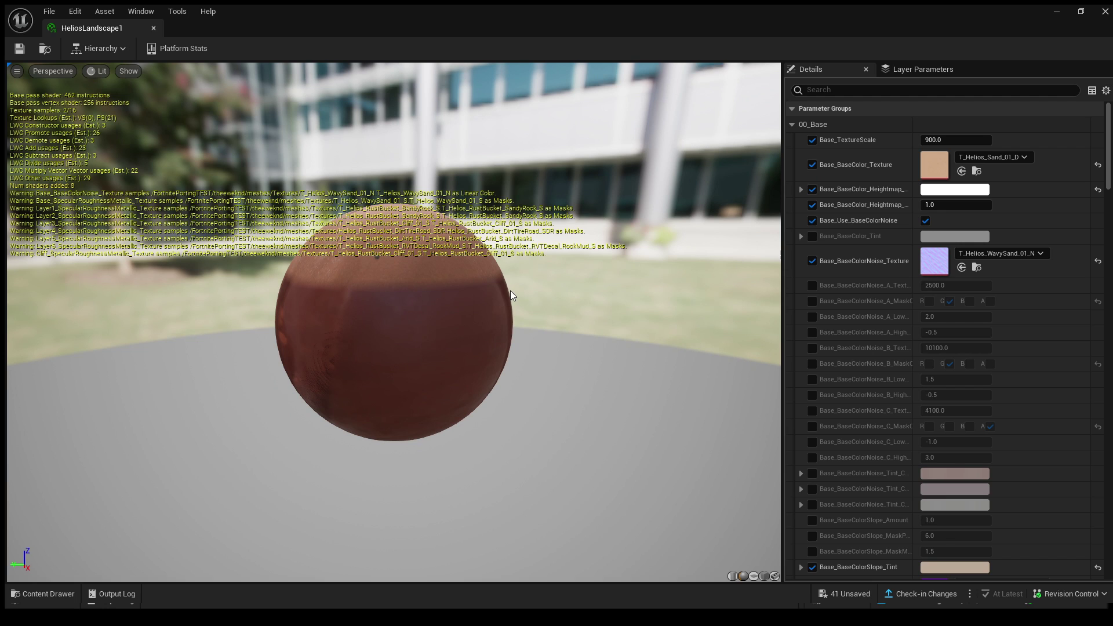
scroll(1069, 234, down, 15)
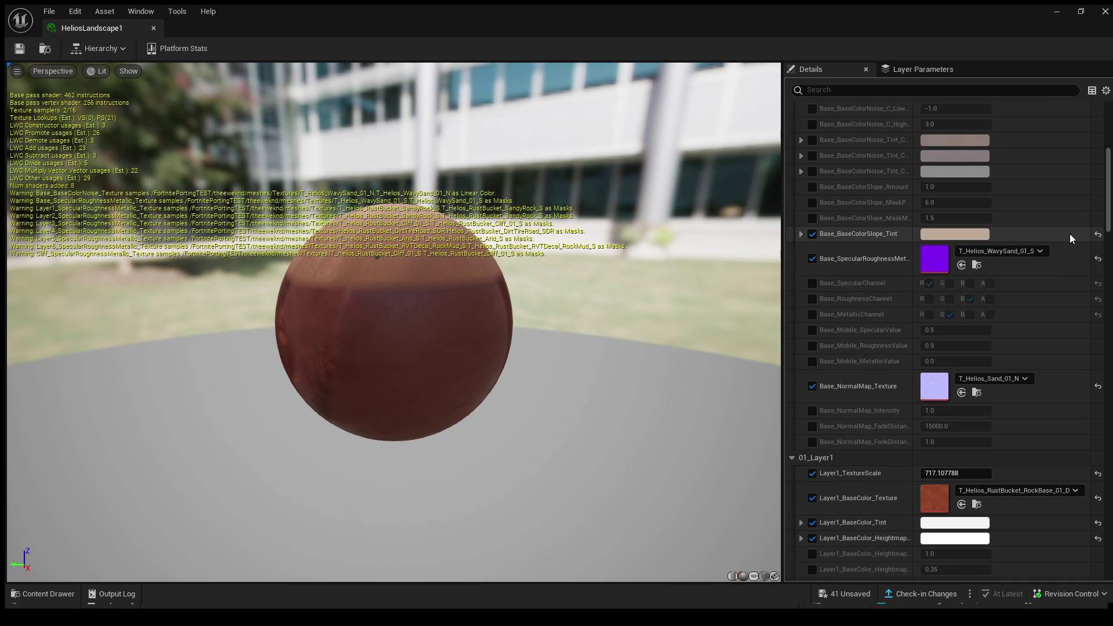
drag(1109, 234, 1048, 93)
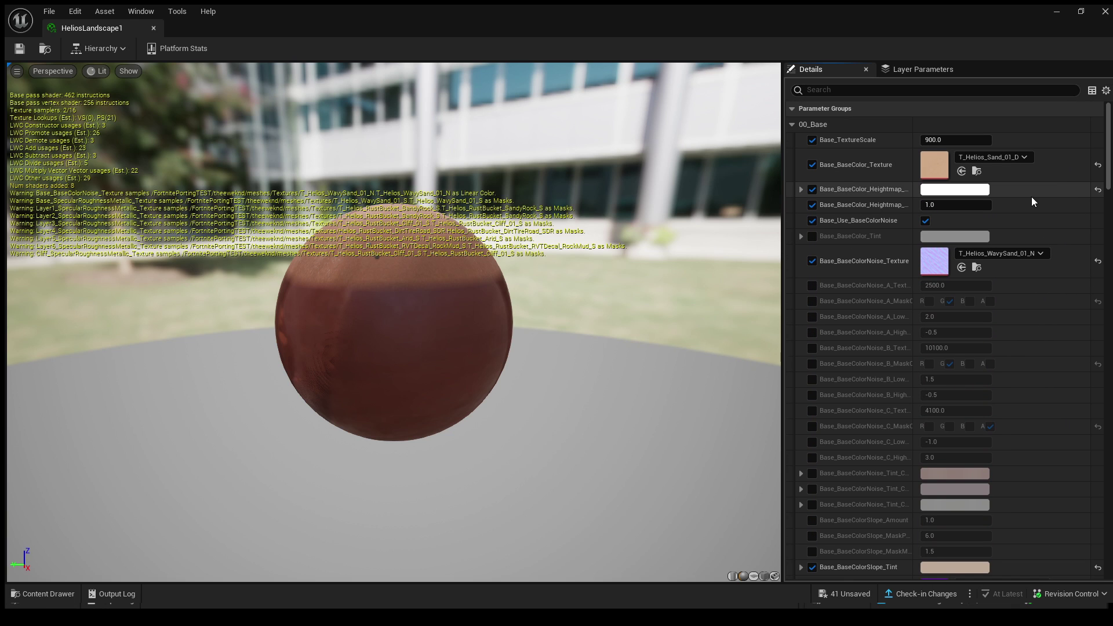
scroll(937, 156, down, 15)
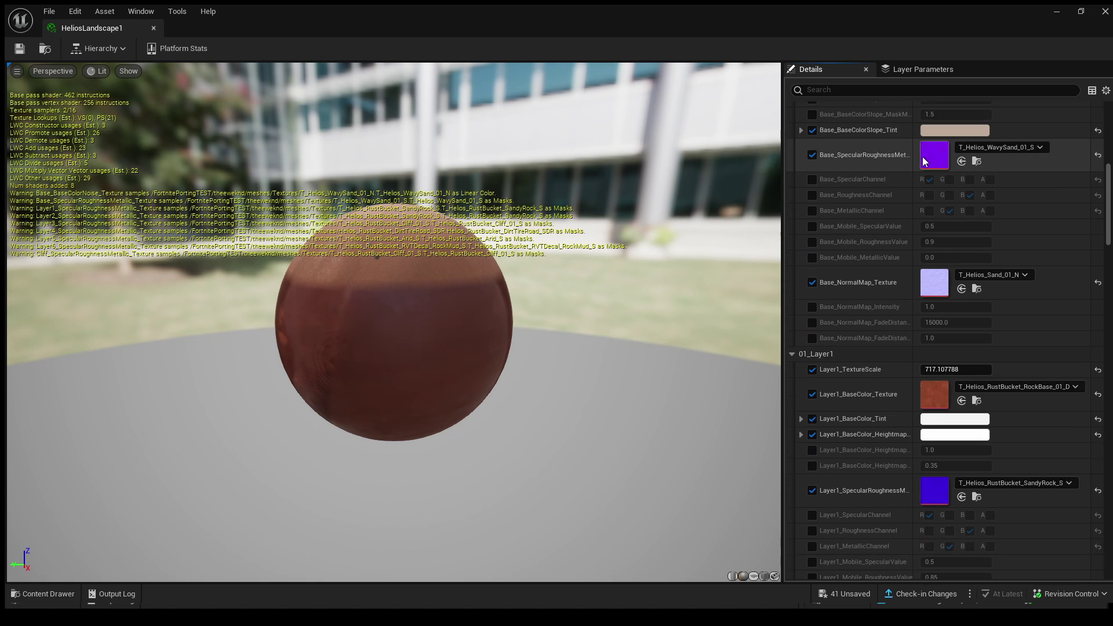
scroll(925, 155, down, 10)
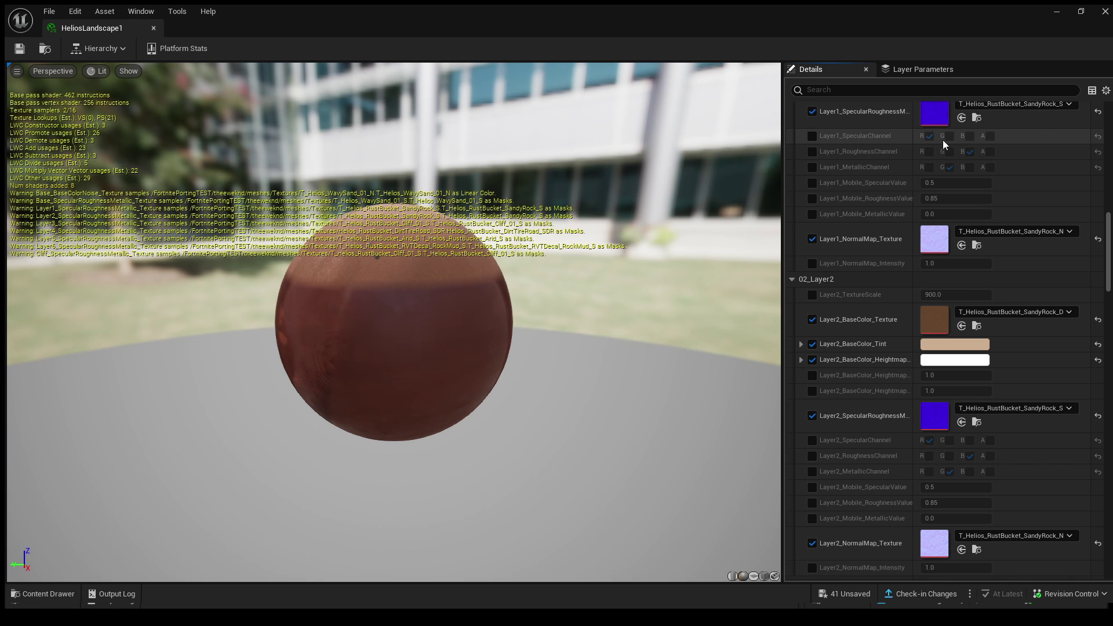
scroll(942, 141, down, 8)
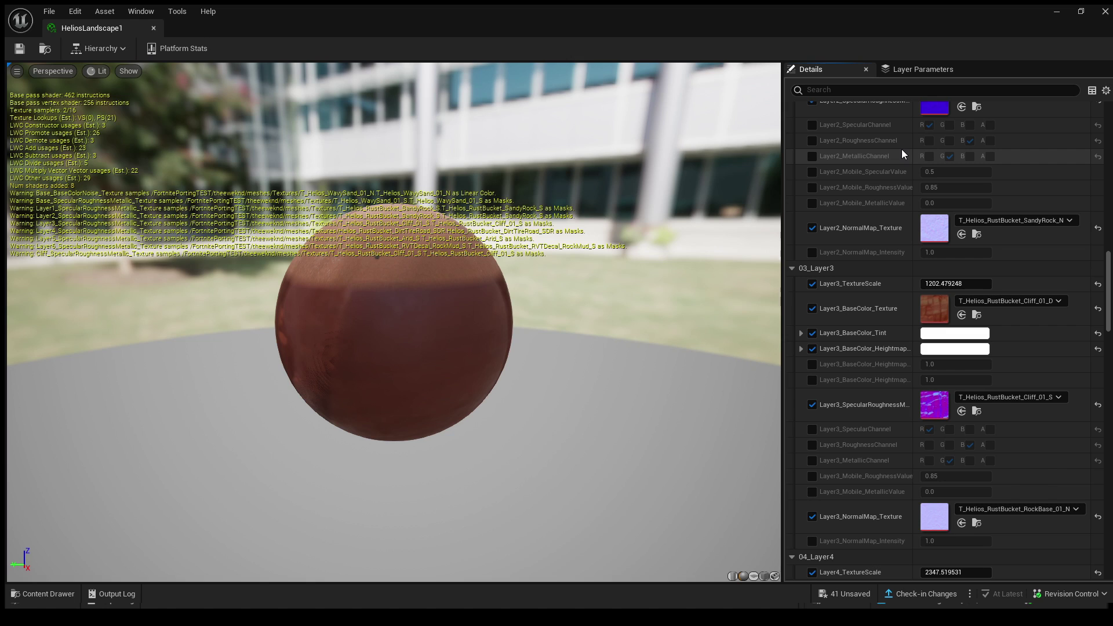
scroll(950, 221, down, 8)
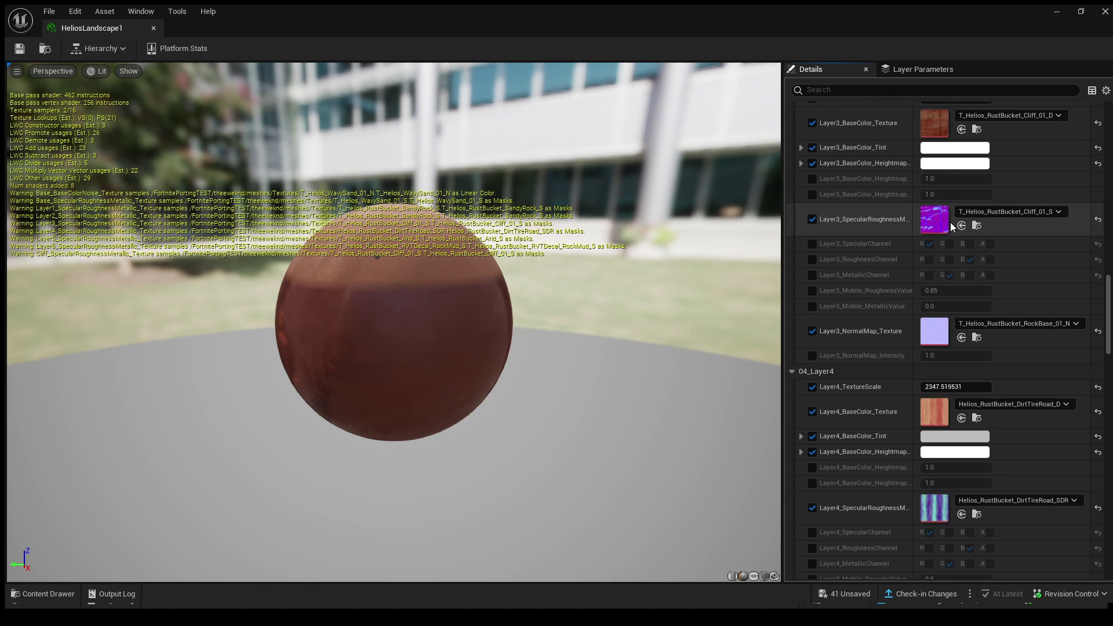
scroll(885, 241, down, 8)
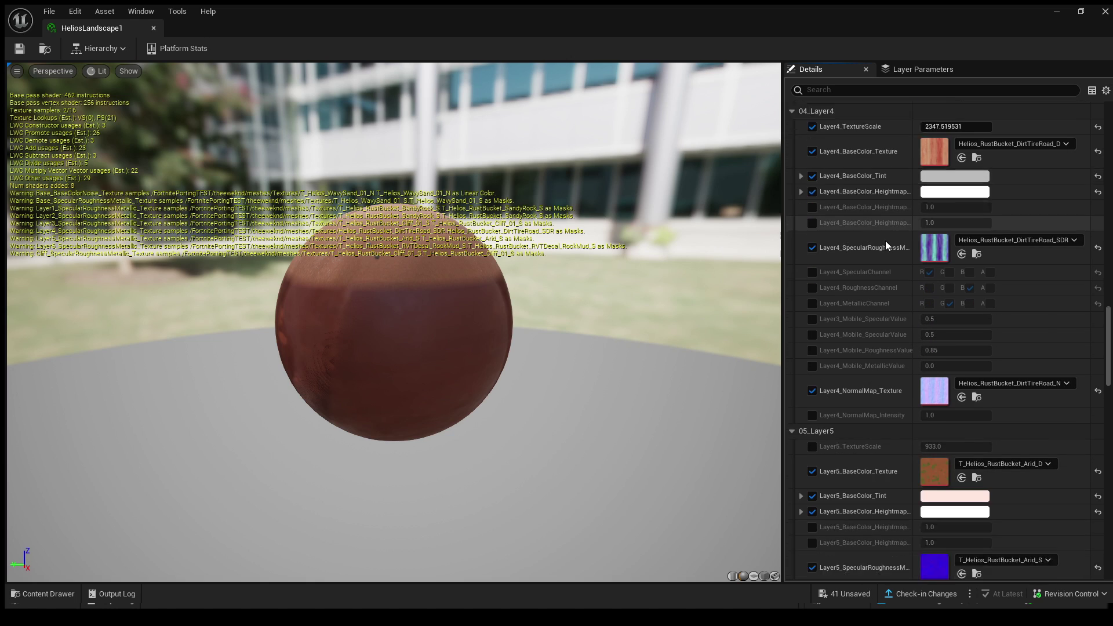
Return to the 00_Base parameter group and examine its settings along with the preview sphere.
drag(1110, 380, 1072, 116)
scroll(989, 412, down, 2)
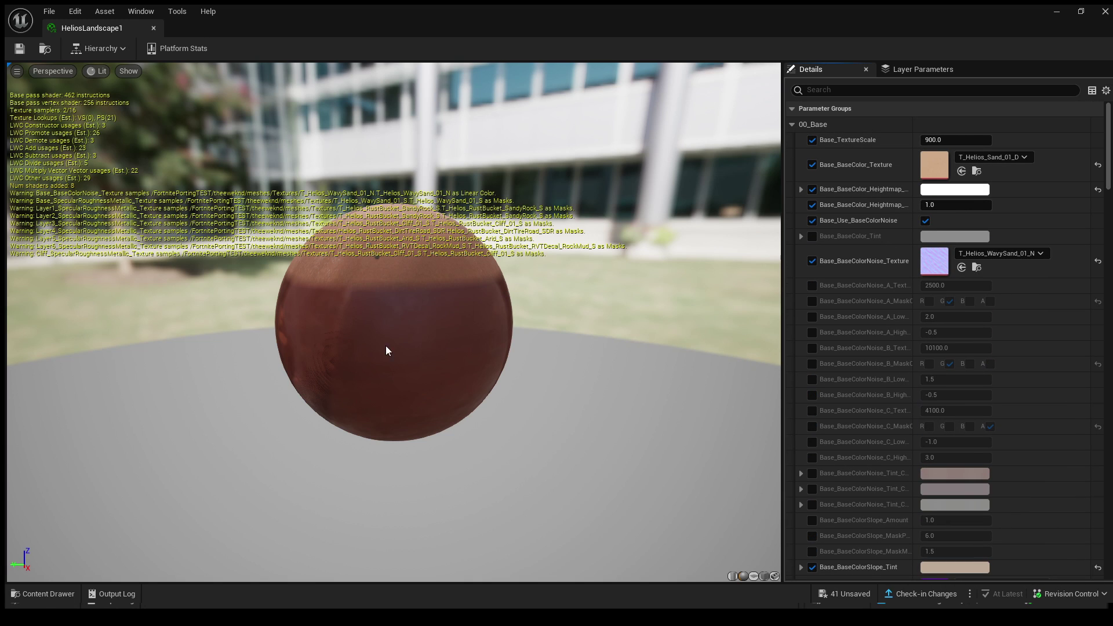
mouse_move(393, 322)
right_down()
mouse_move(393, 276)
mouse_move(393, 307)
right_up()
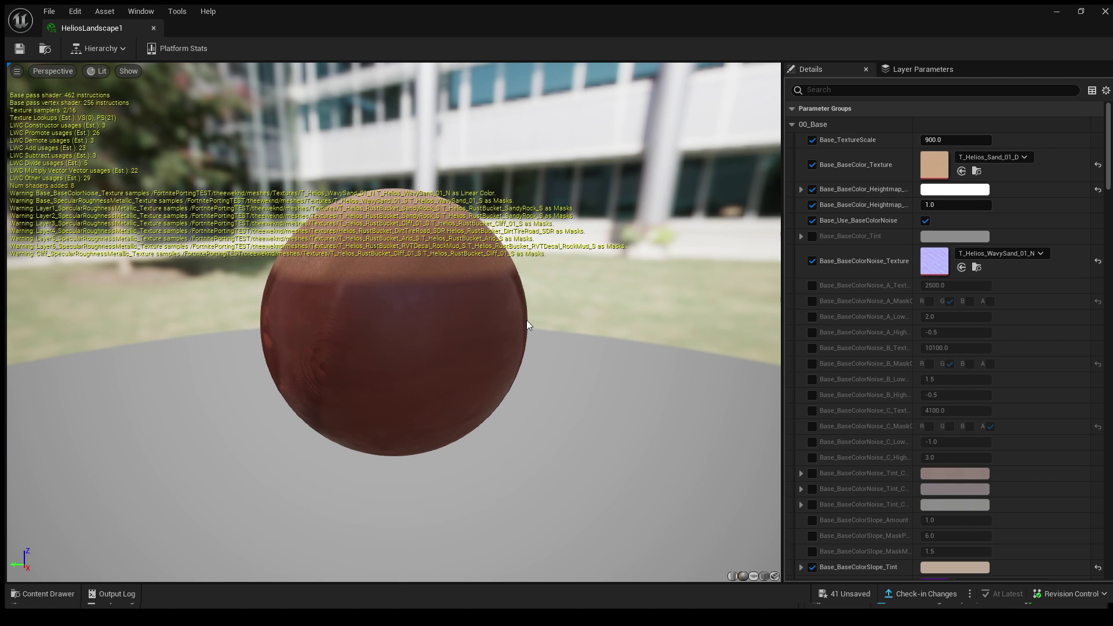
scroll(1010, 290, down, 5)
scroll(1009, 278, up, 3)
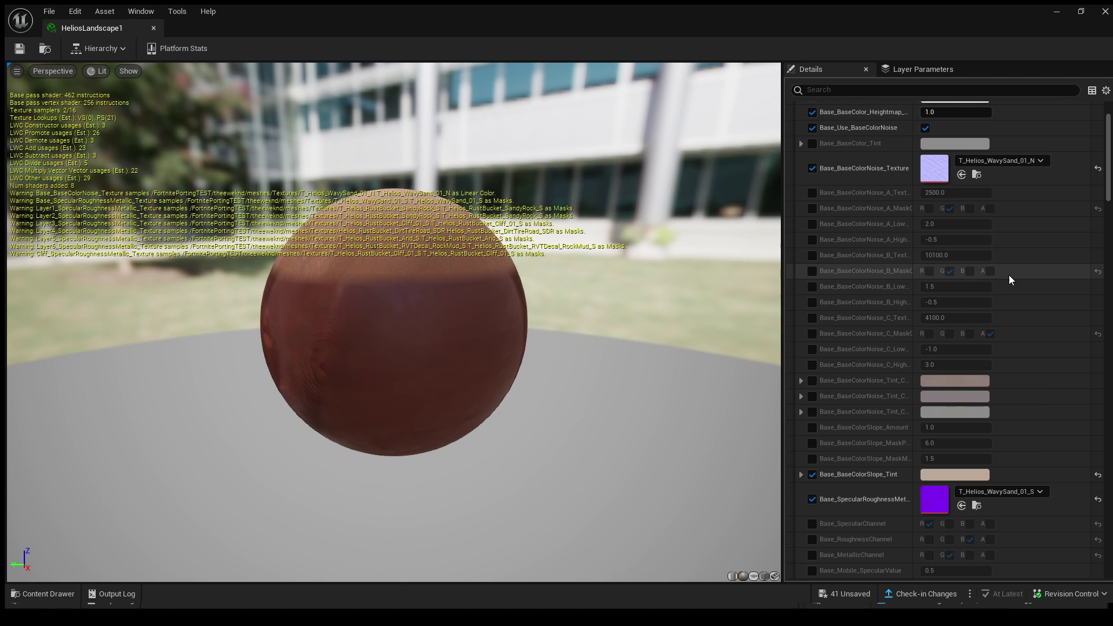
scroll(1009, 277, up, 3)
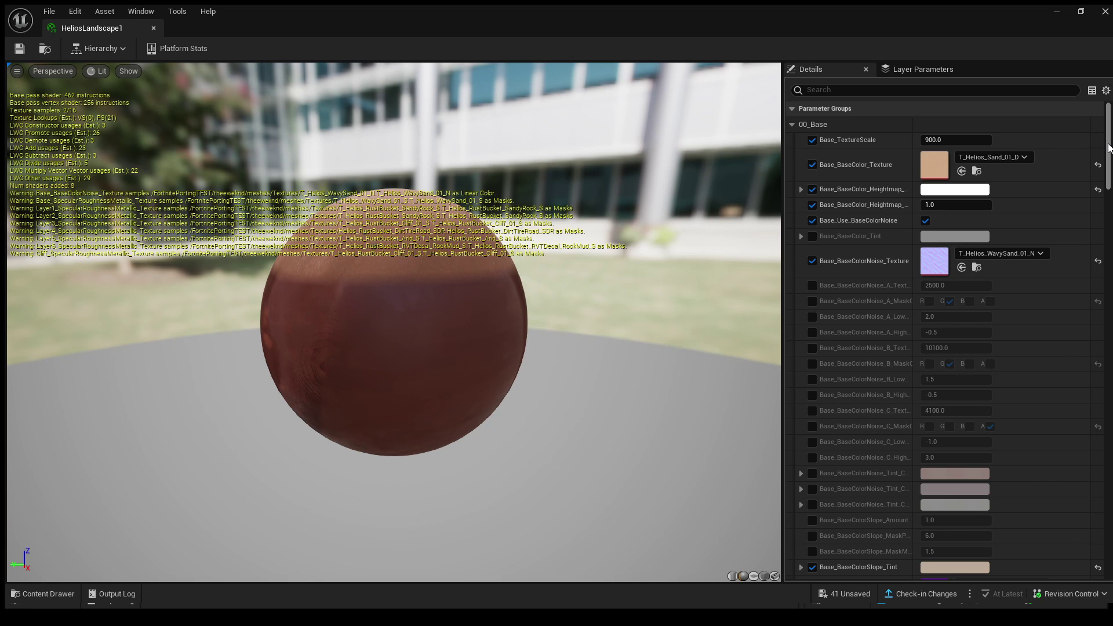
Expand the 07_Layer7 group and examine the Layer6, Layer7 and Cliff parameters of the material instance.
drag(1109, 149, 1084, 391)
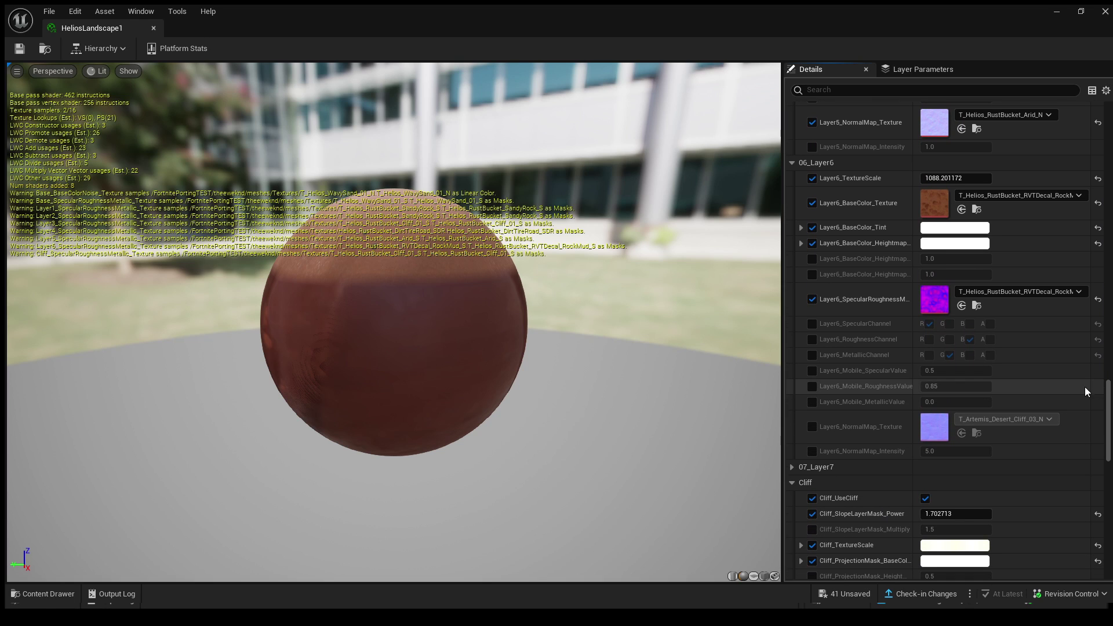
click(791, 467)
drag(1109, 377, 1102, 521)
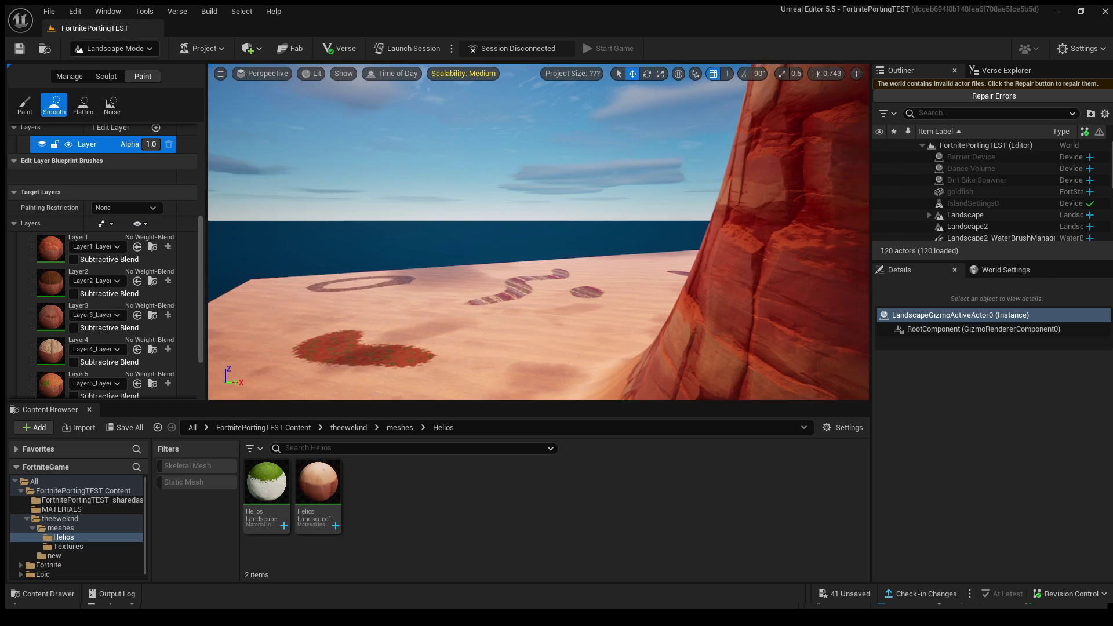
Set the physical material of Layer1's layer info to CaveRock and save the asset.
mouse_move(538, 231)
right_down()
mouse_move(406, 232)
mouse_move(441, 232)
mouse_move(417, 235)
right_up()
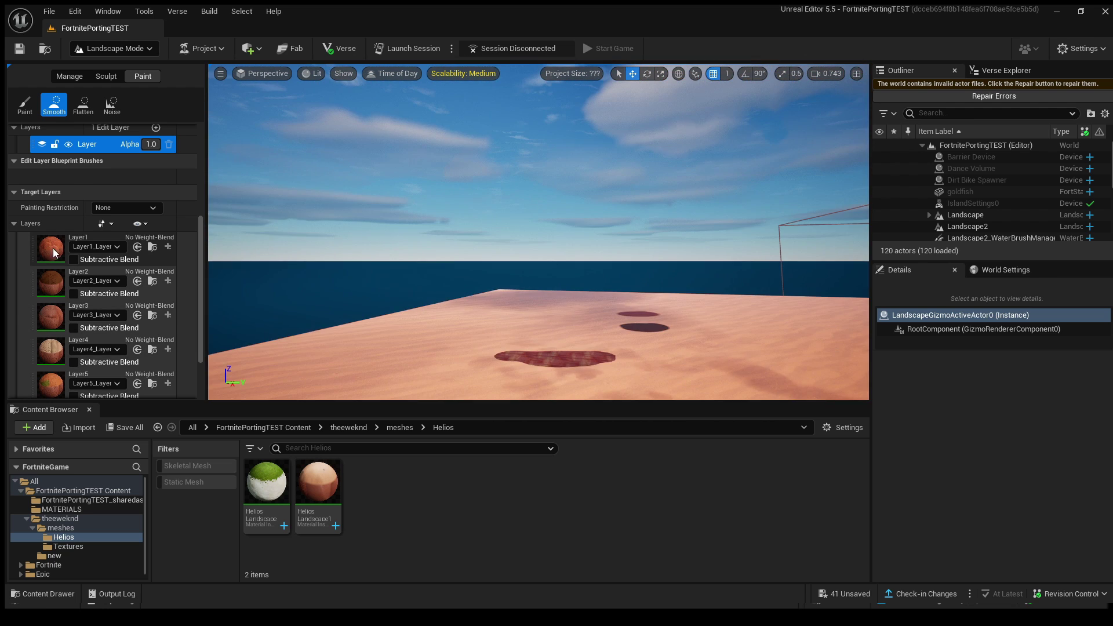
click(54, 253)
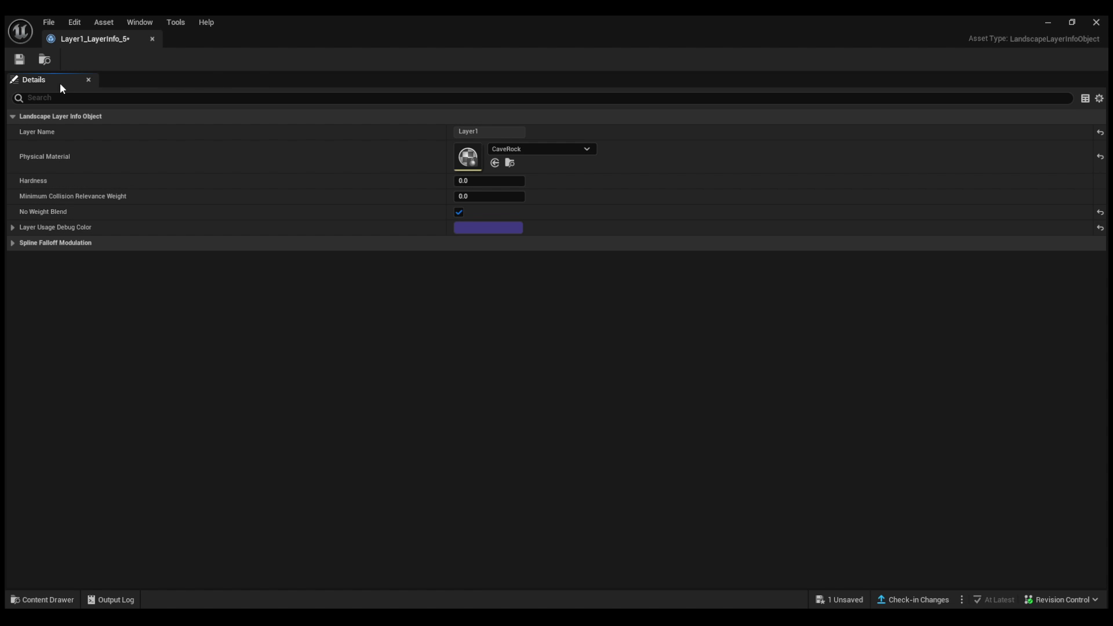
click(18, 59)
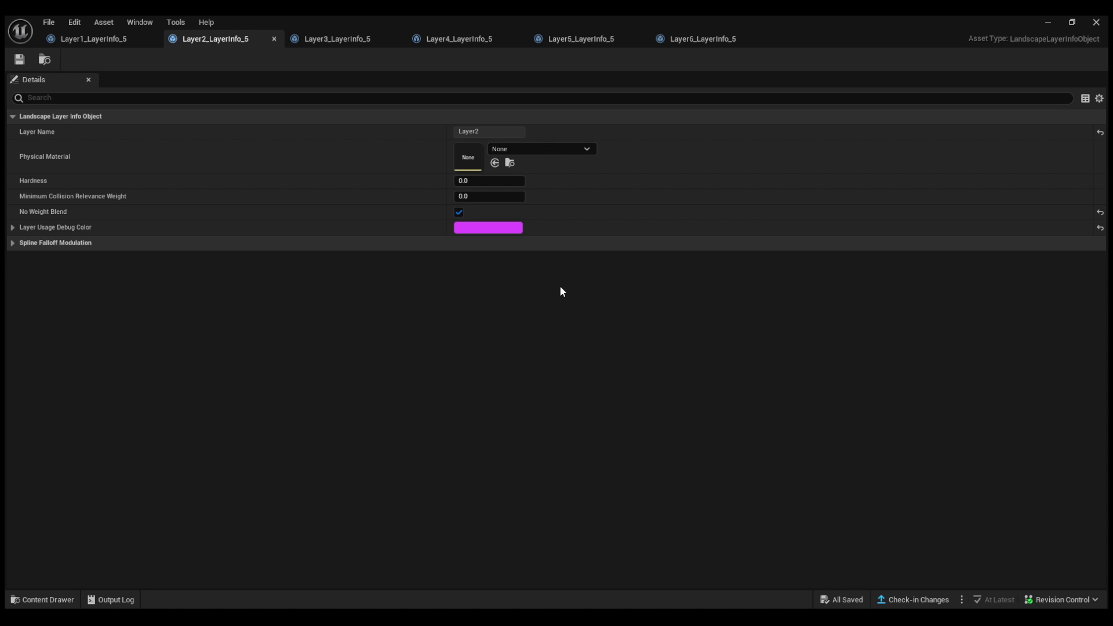
Set the physical material to Stone in Layer3's layer info and to Grass in Layer5's.
click(335, 41)
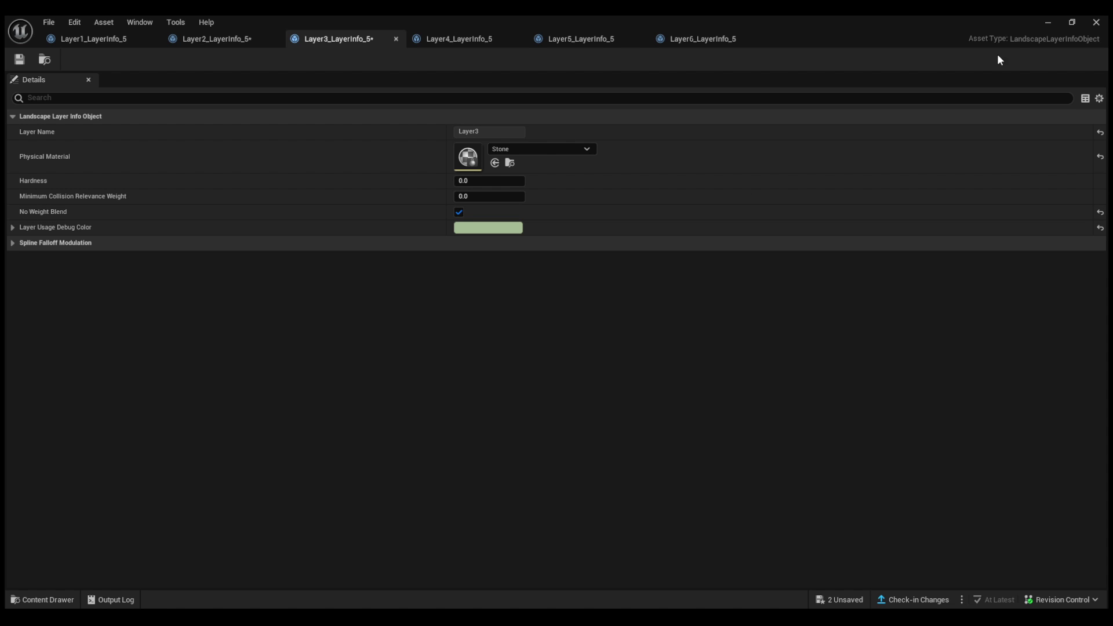
click(581, 39)
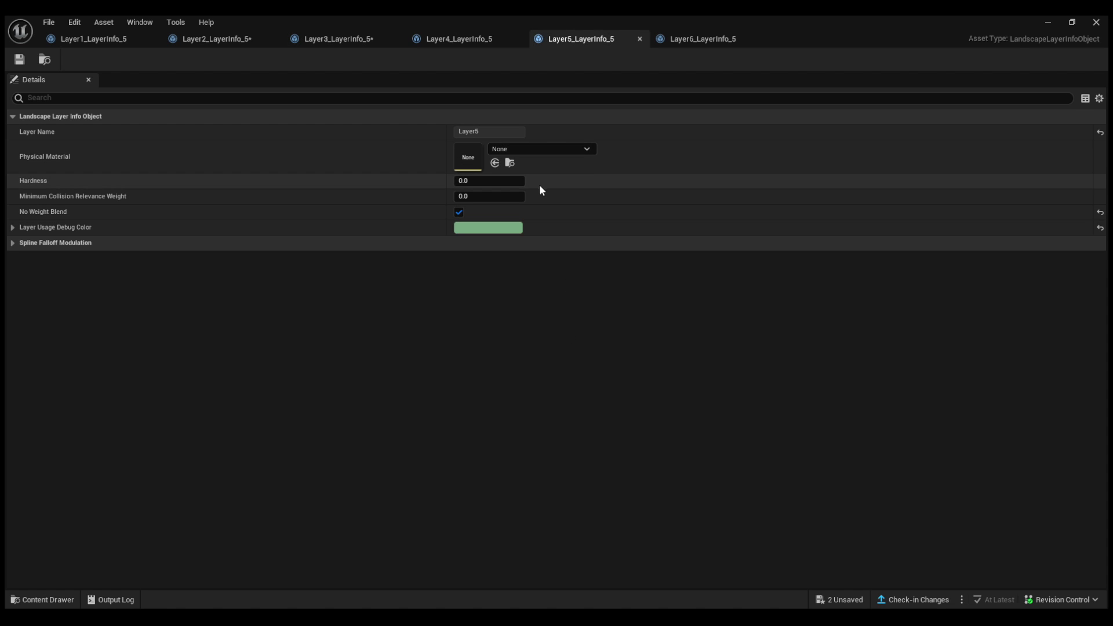
click(551, 332)
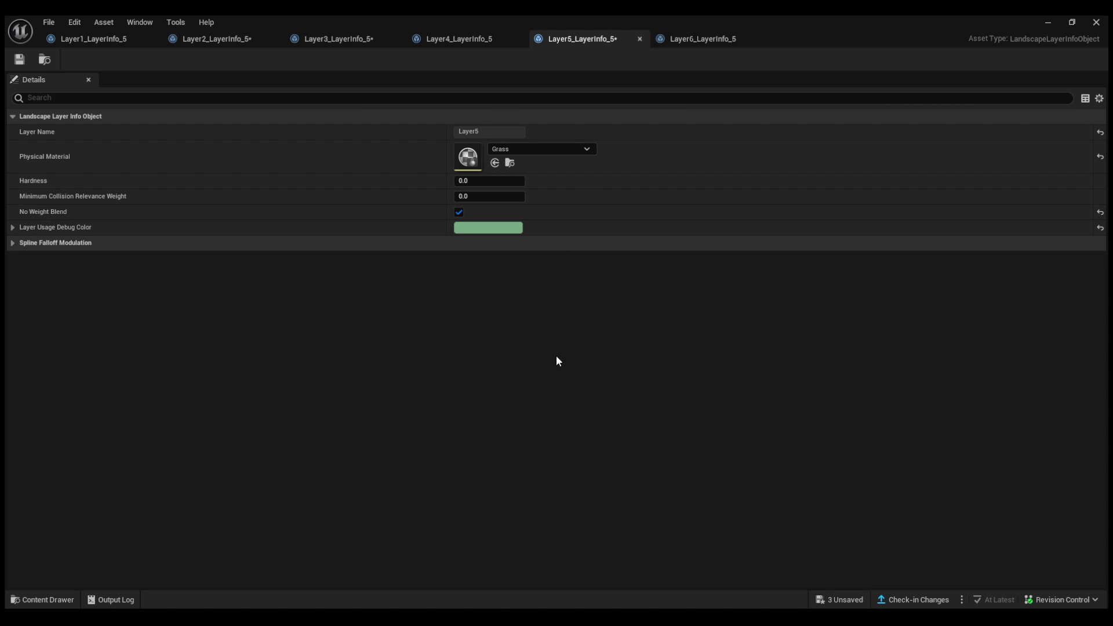
Set the physical material to CaveRock in the Layer4 and Layer6 layer infos, and save all modified layer infos.
click(477, 40)
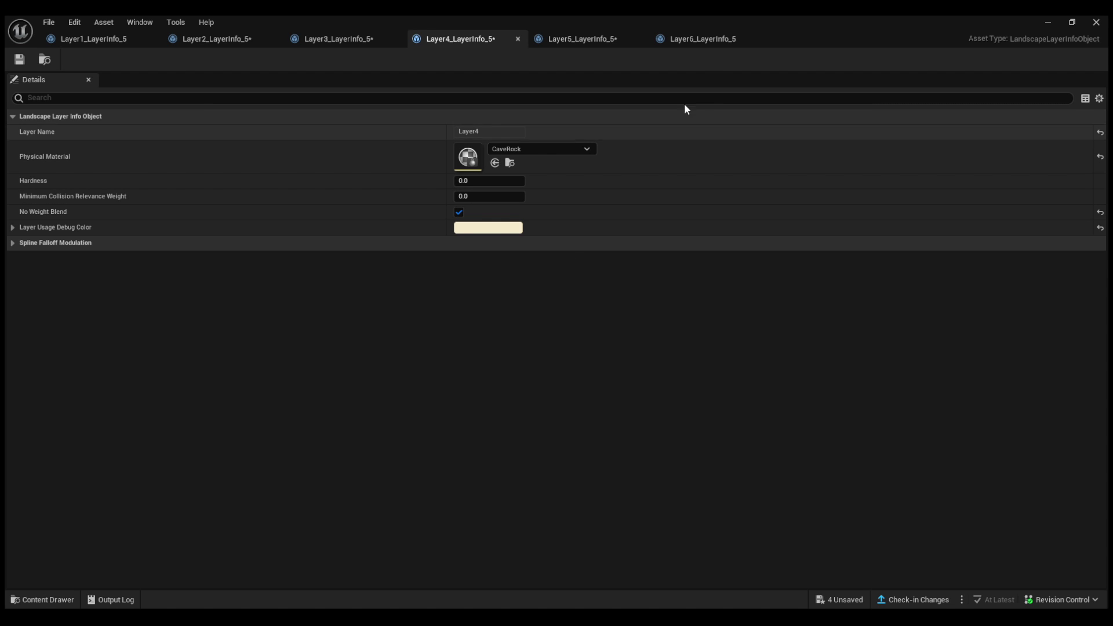
click(724, 40)
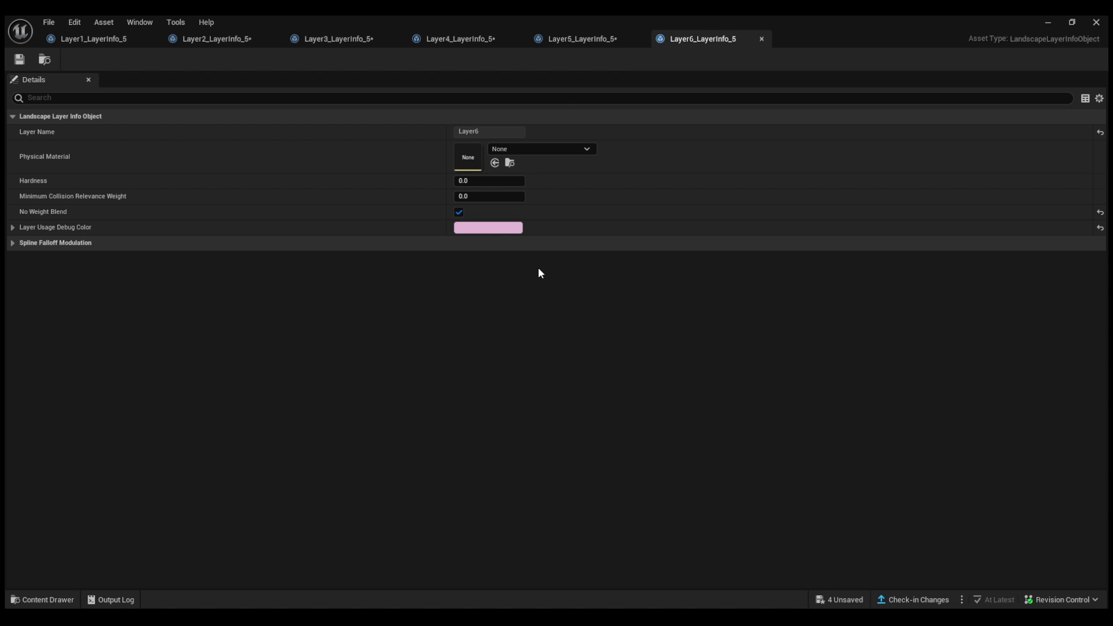
click(21, 60)
click(581, 40)
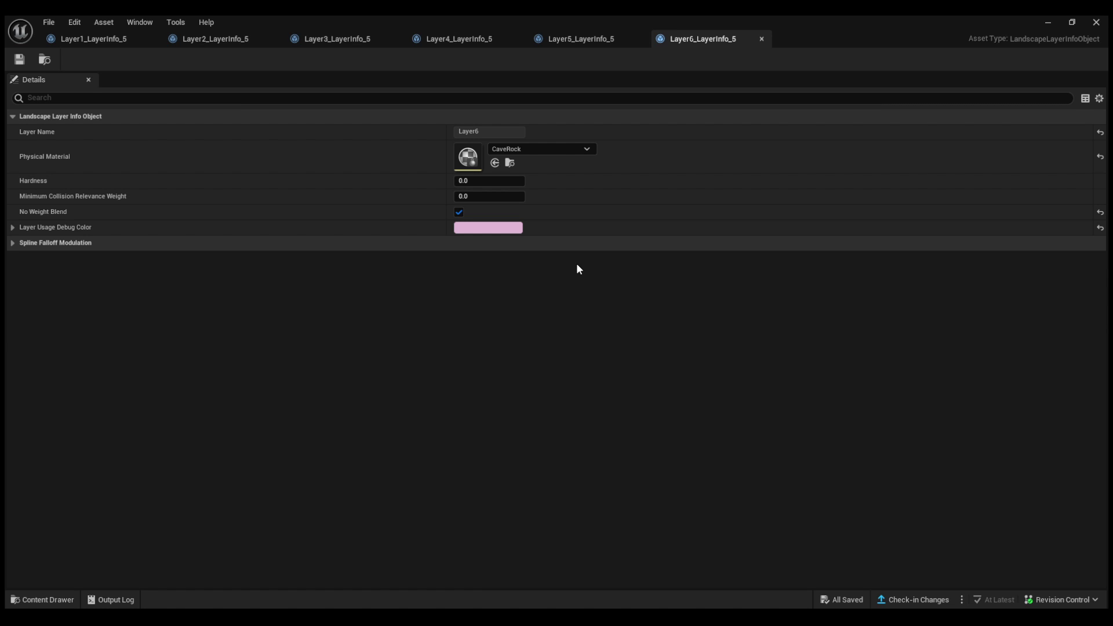
Close the open layer info assets and return to the landscape in the level viewport.
click(761, 39)
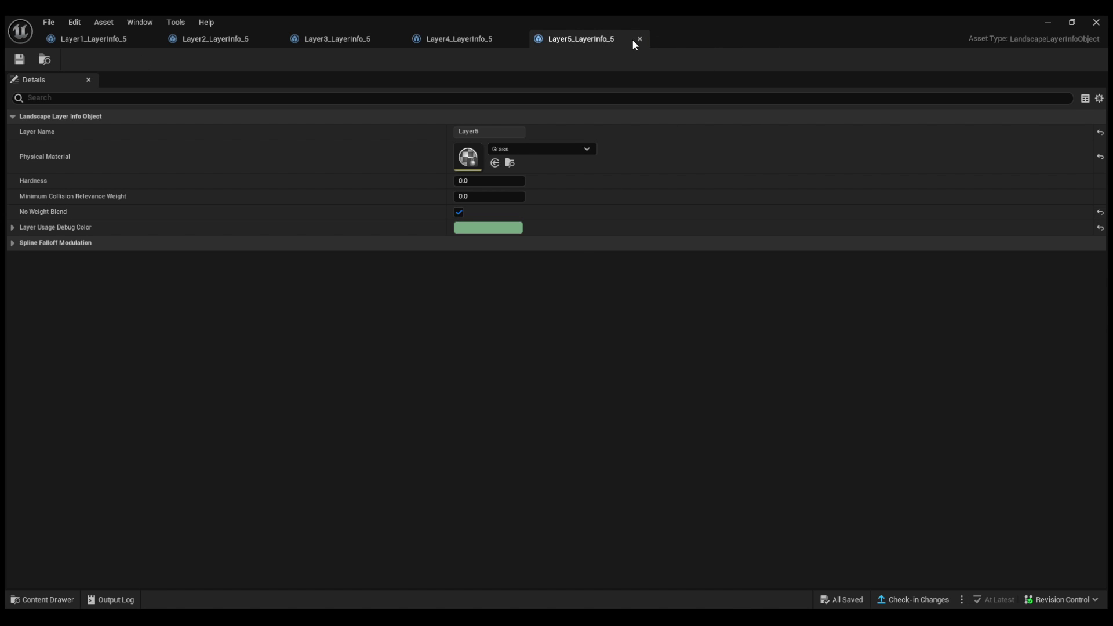
click(639, 39)
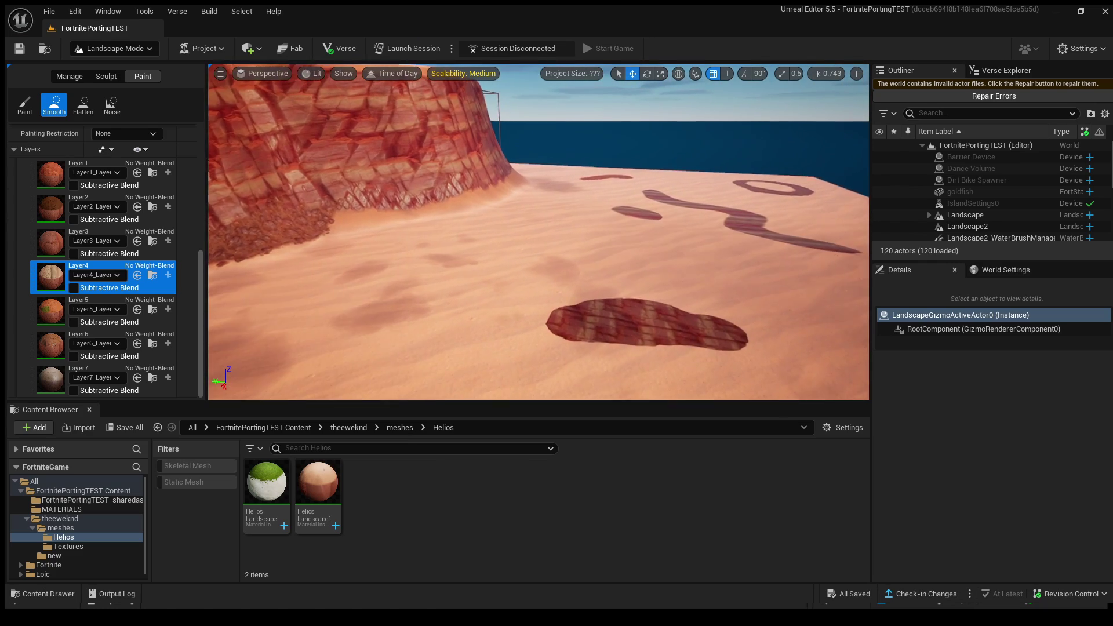
mouse_move(566, 288)
right_down()
mouse_move(371, 296)
mouse_move(567, 287)
mouse_move(615, 250)
right_up()
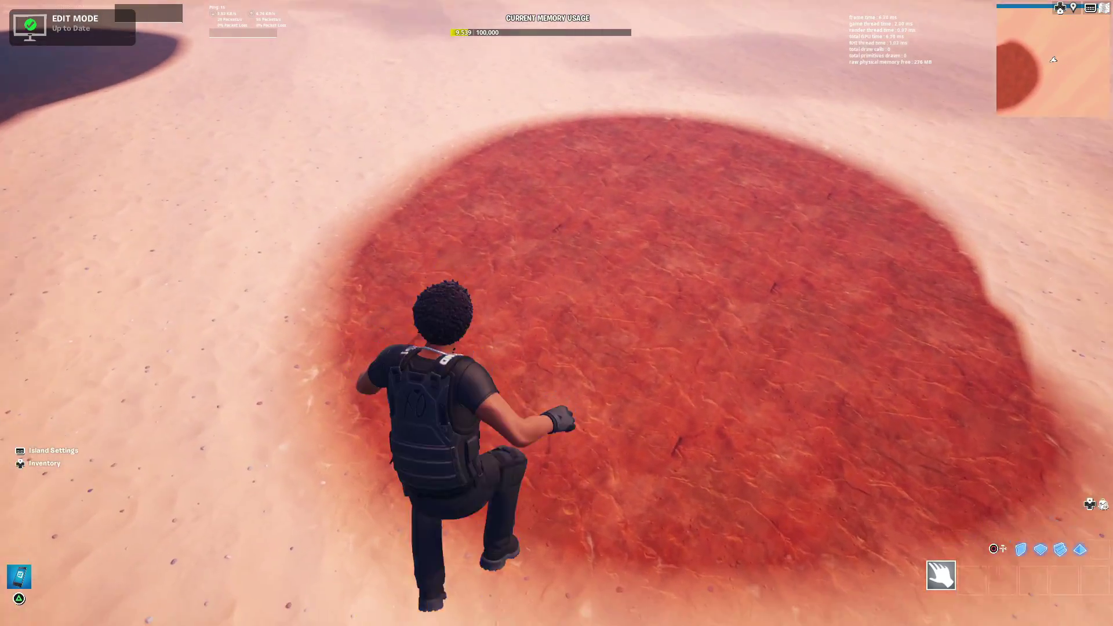
Switch to the Fortnite edit session and run across the red and dark brown painted patches to check their surfaces.
key(w)
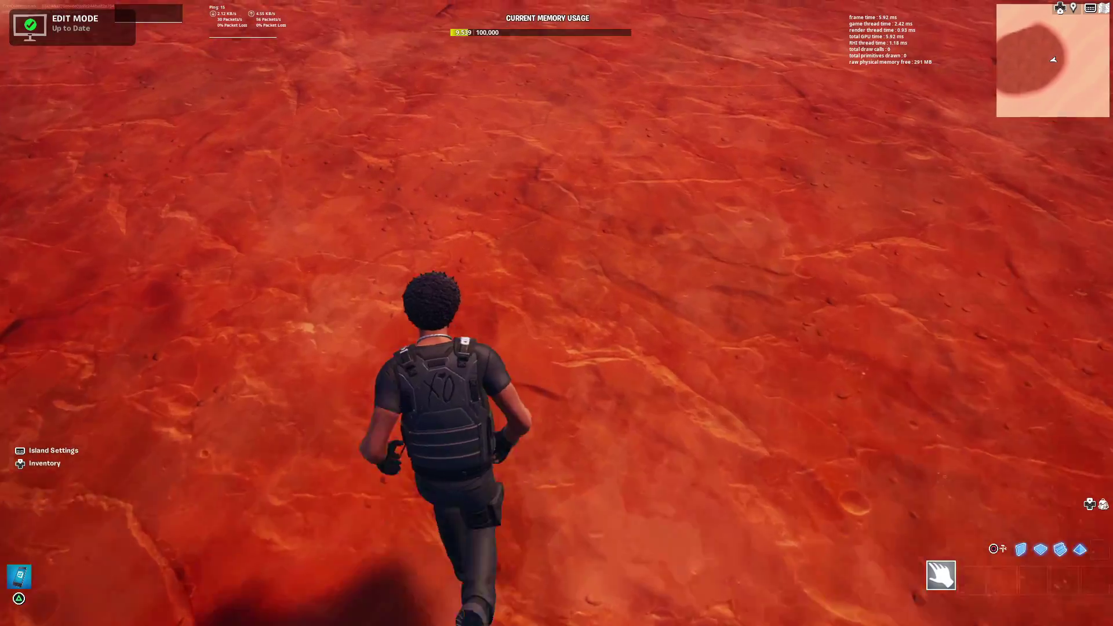
key(w)
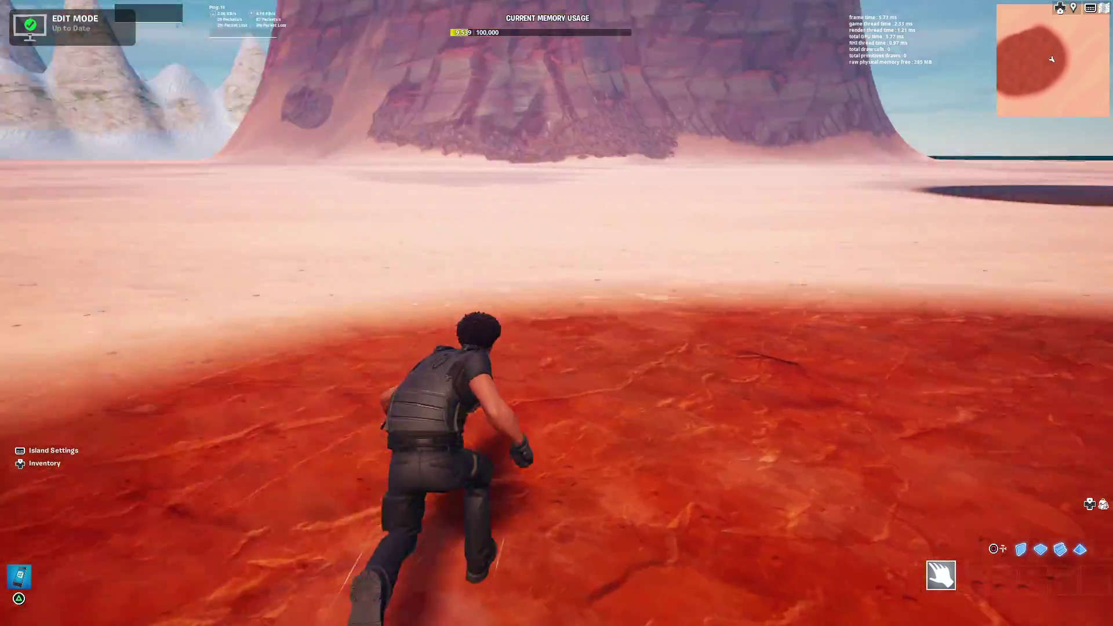
key(w)
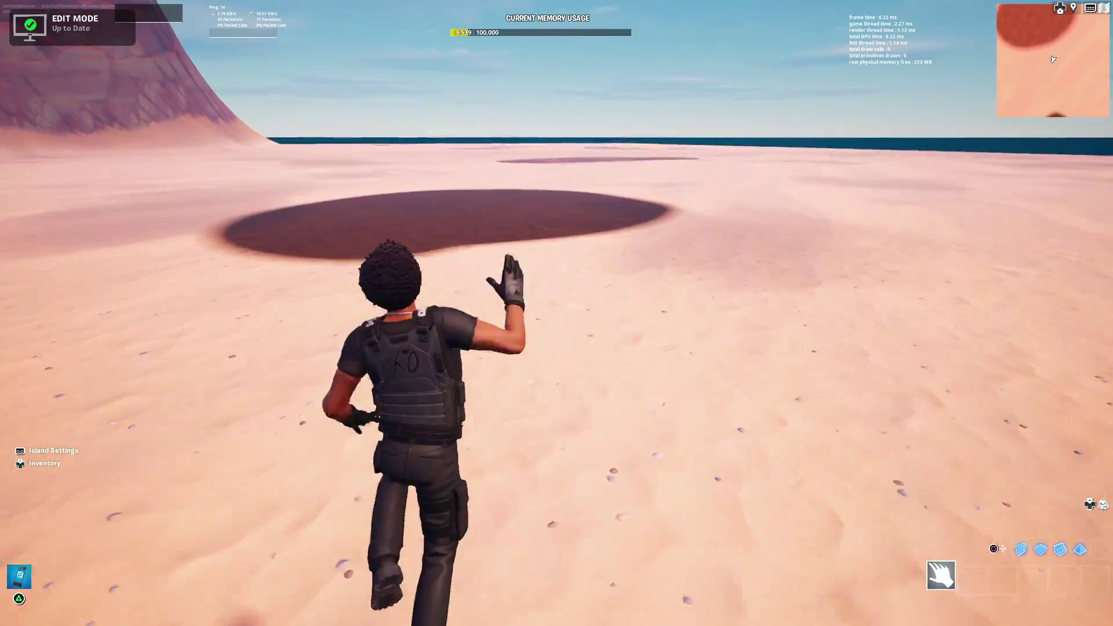
key(w)
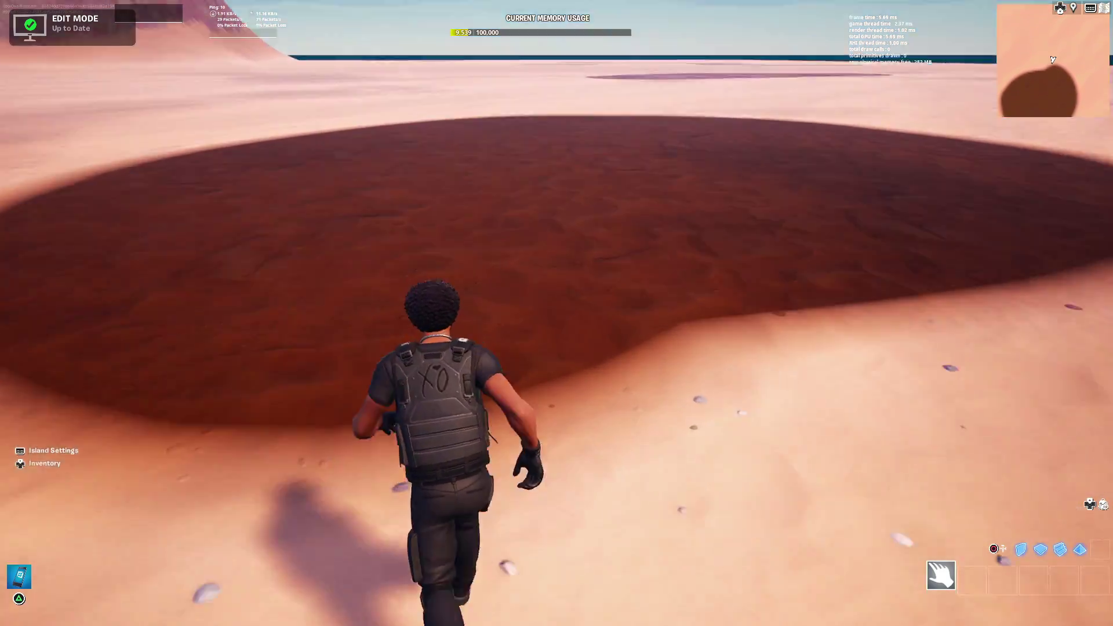
key(w)
key(shift)
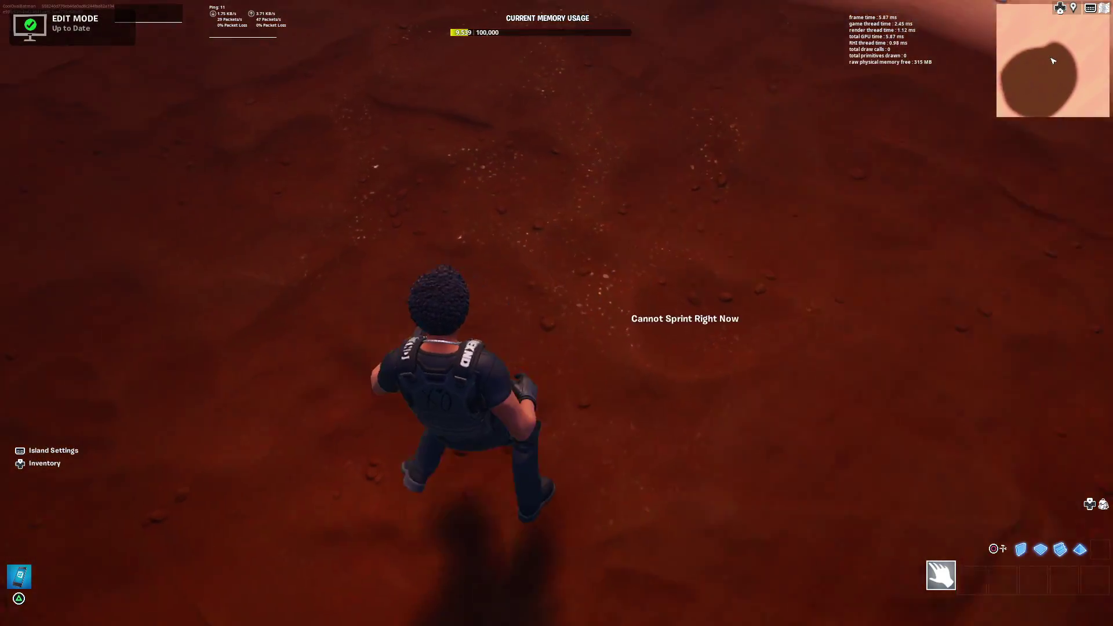
key(w)
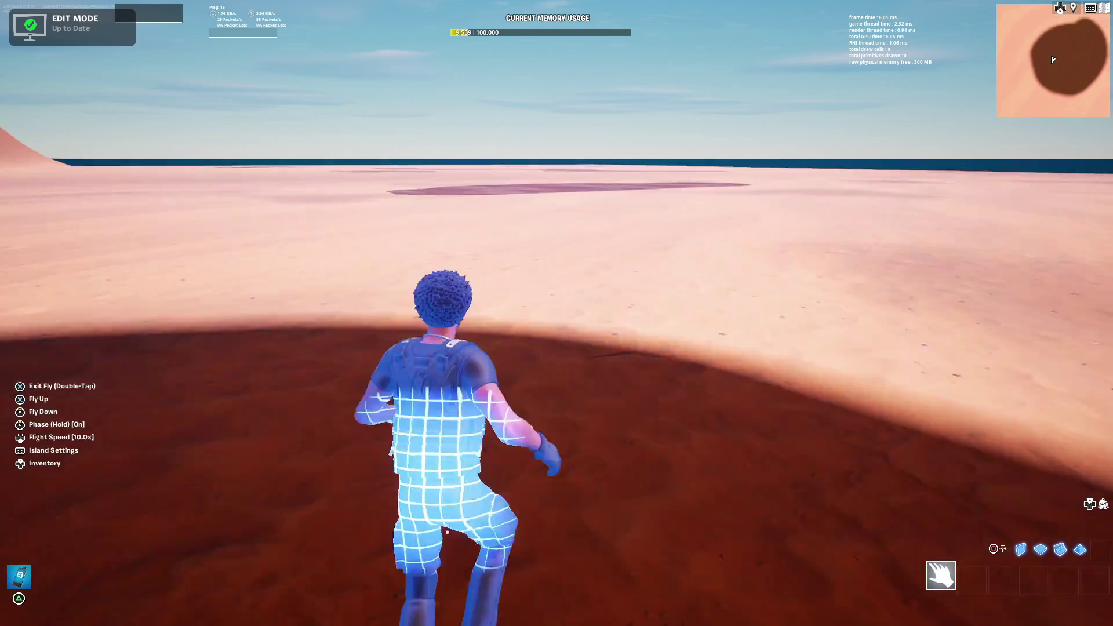
key(w)
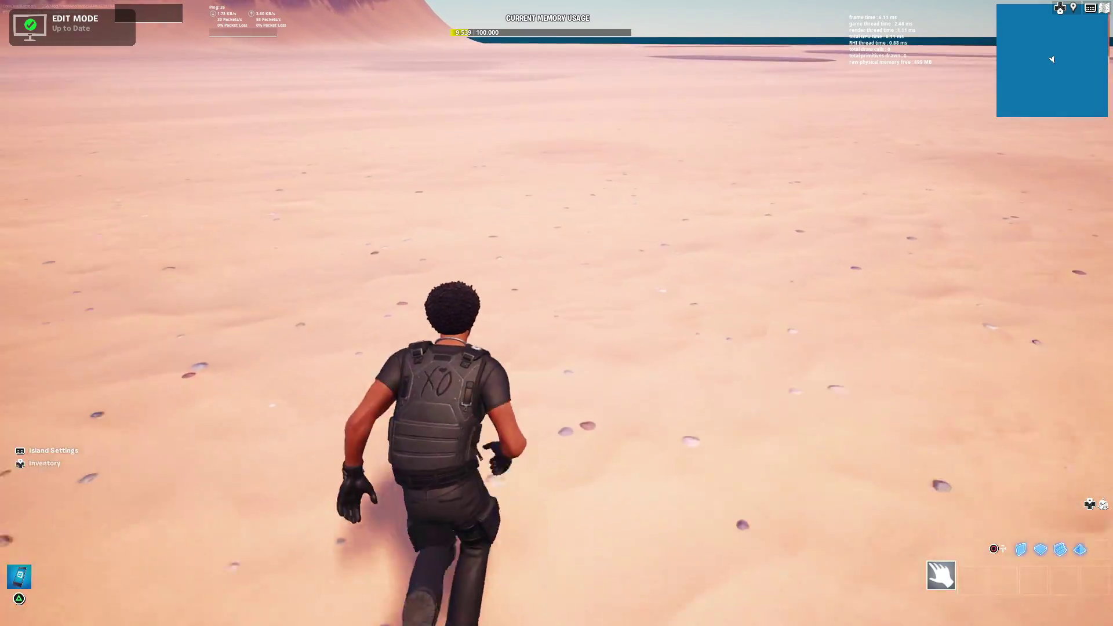
Cross the striped rock patches and the orange-red rocky ground in the Fortnite session to inspect those painted layers up close.
key(w)
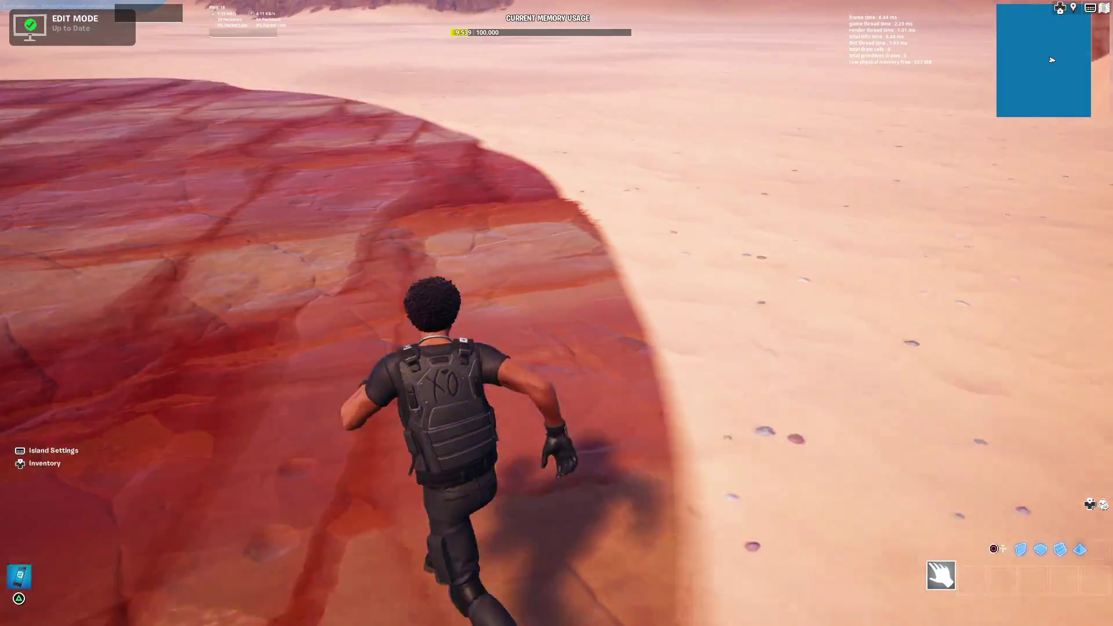
key(w)
key(w)
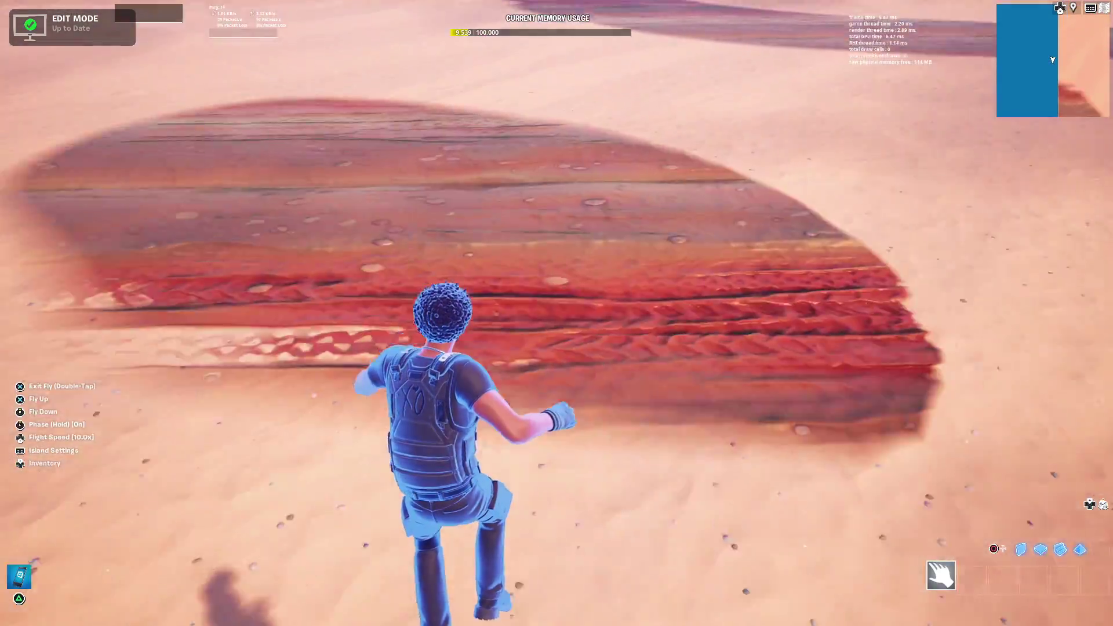
key(space)
key(space)
key(w)
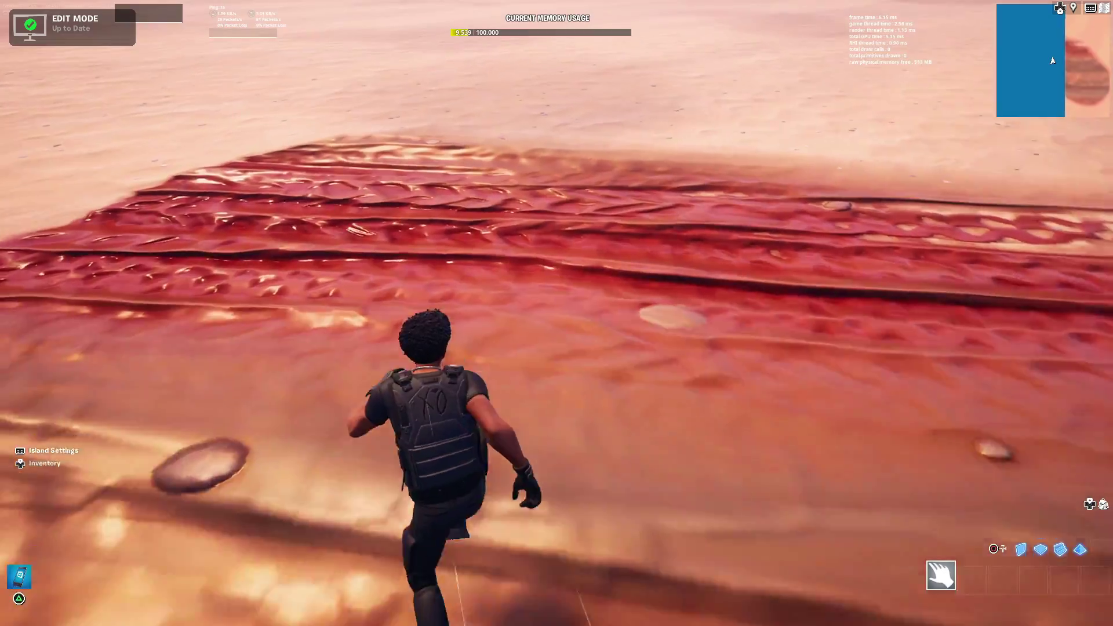
key(w)
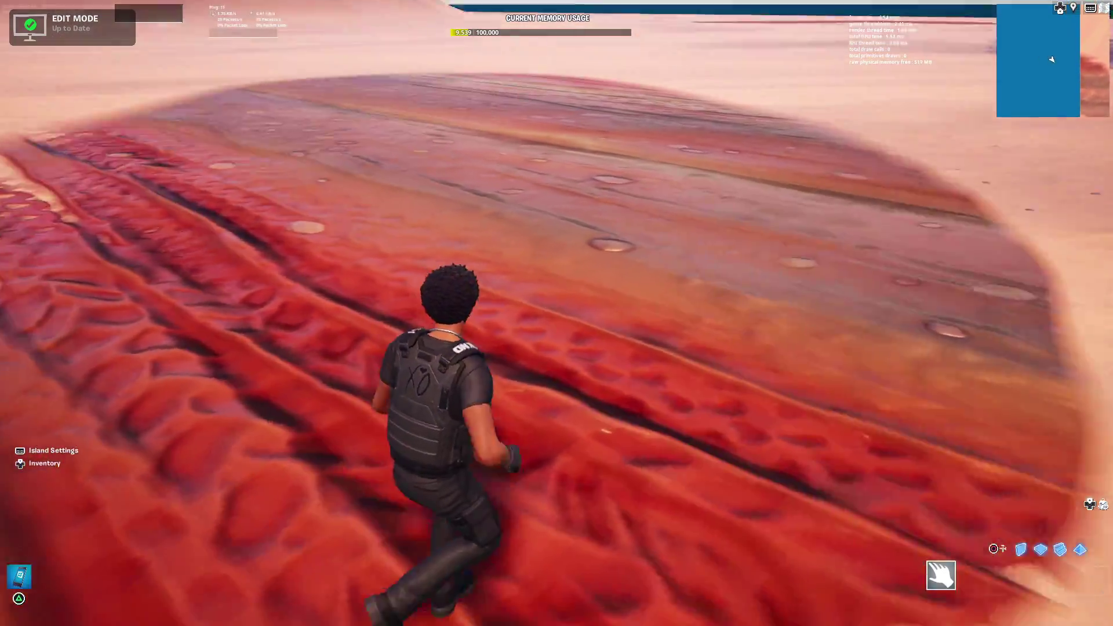
key(w)
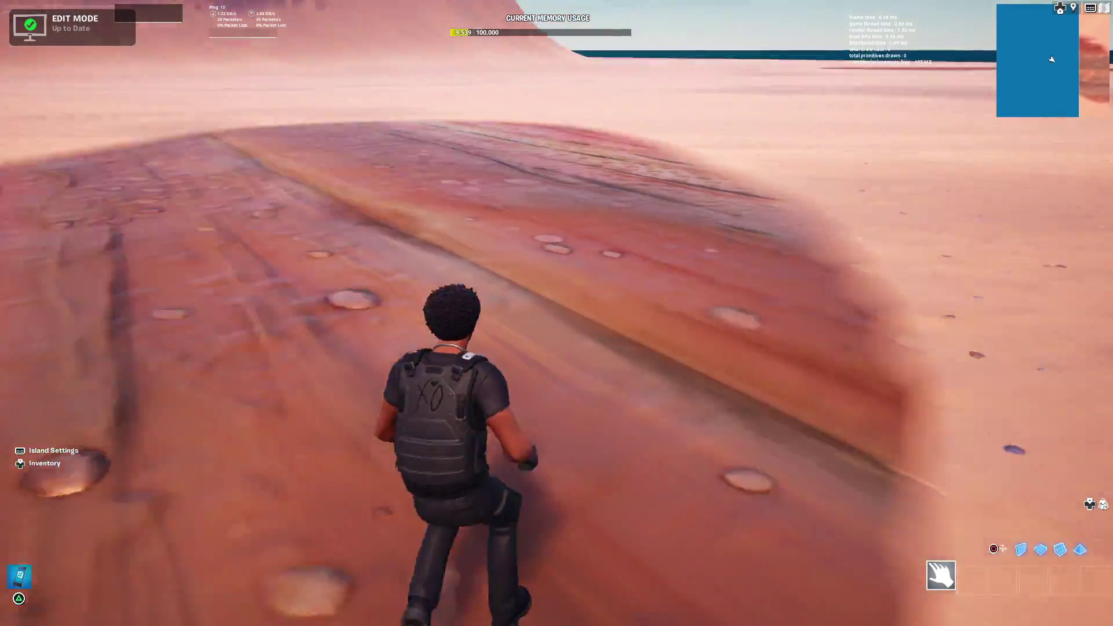
key(w)
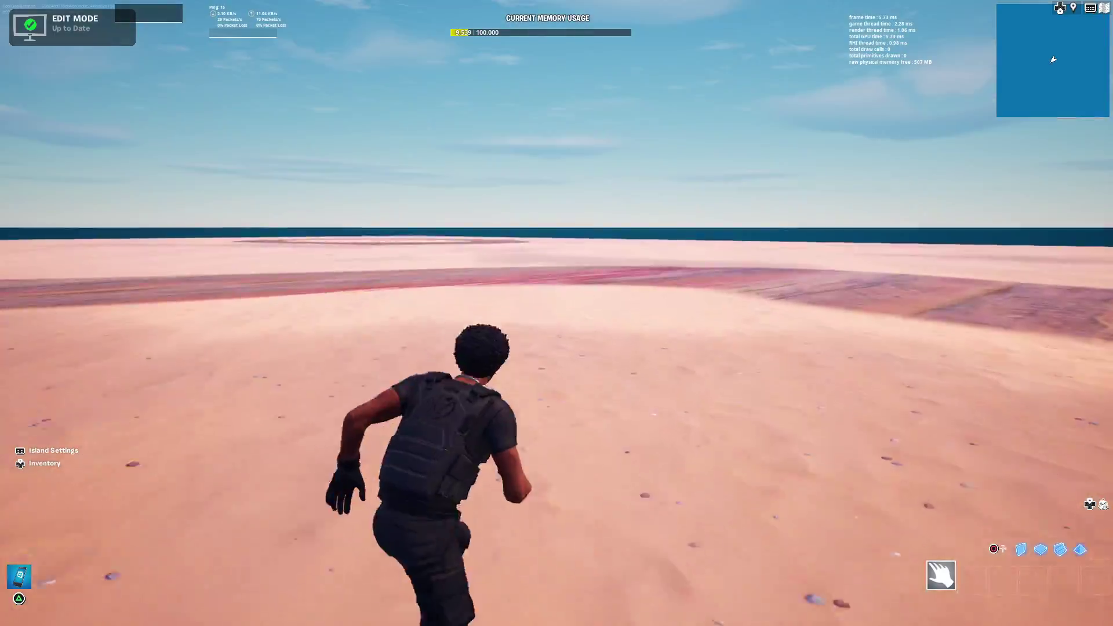
key(w)
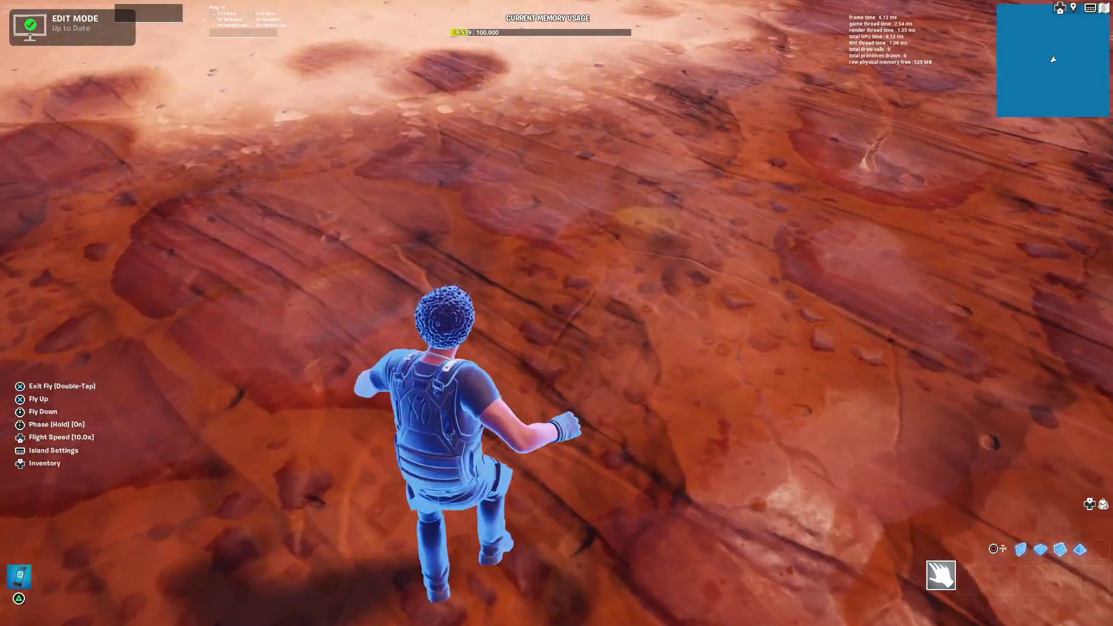
key(w)
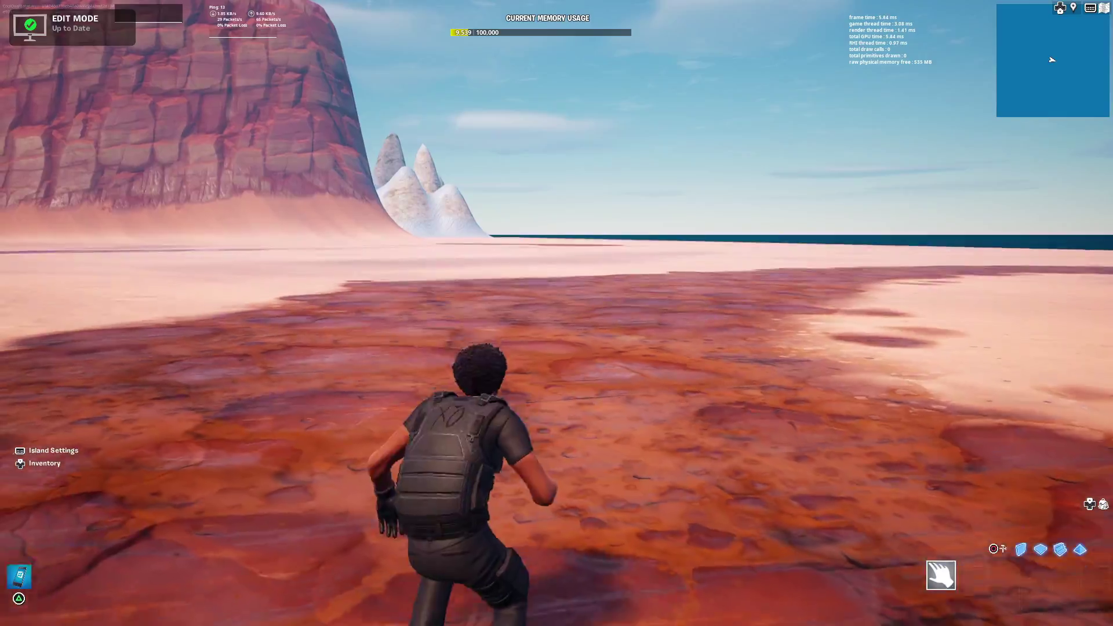
Fly around the large cliff to examine its rock faces, rubble base and sandy slopes from several sides.
key(space)
key(space)
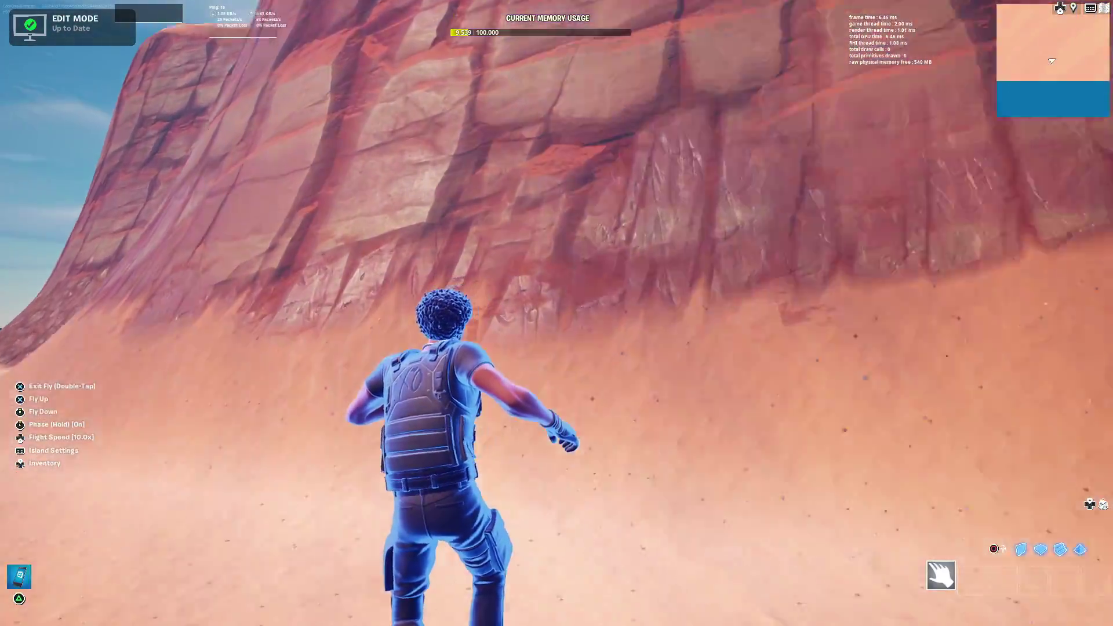
key(w)
key(w)
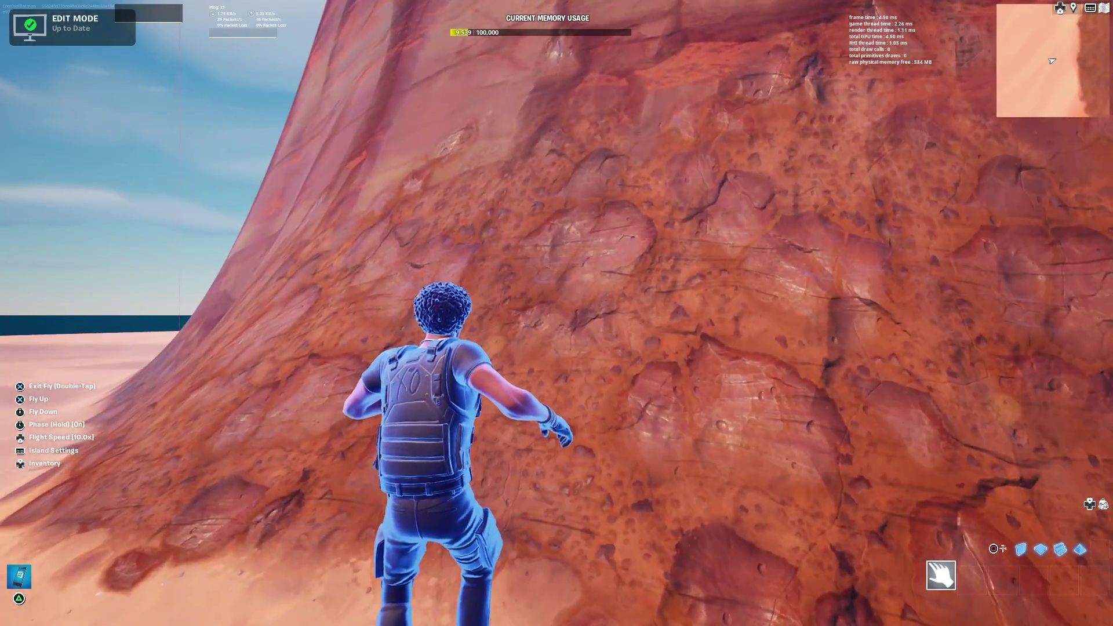
key(w)
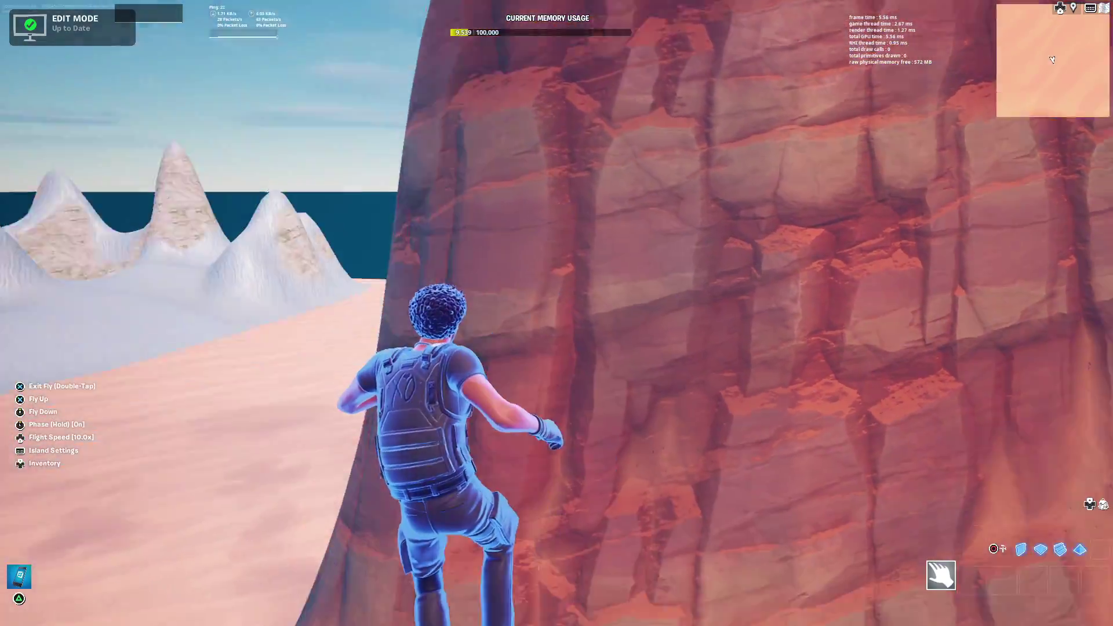
key(w)
key(w)
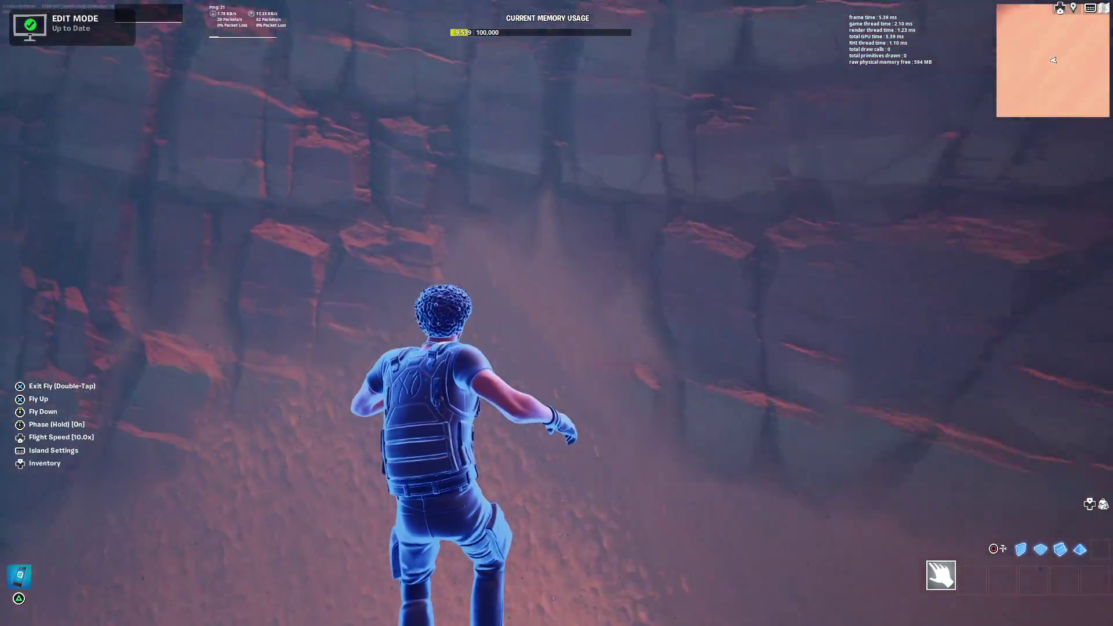
key(space)
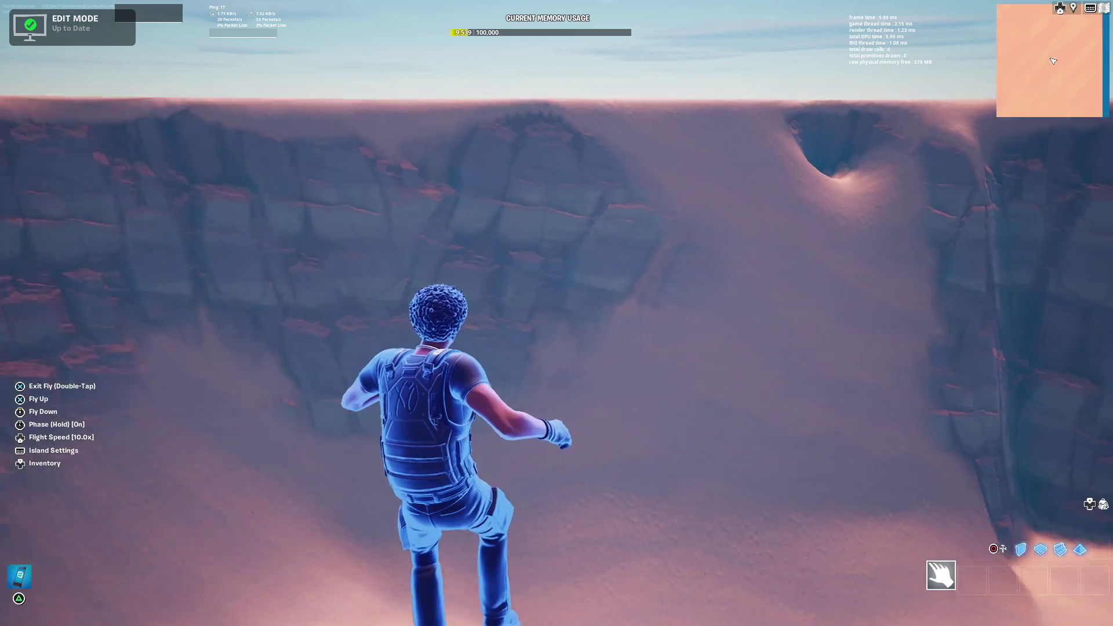
key(w)
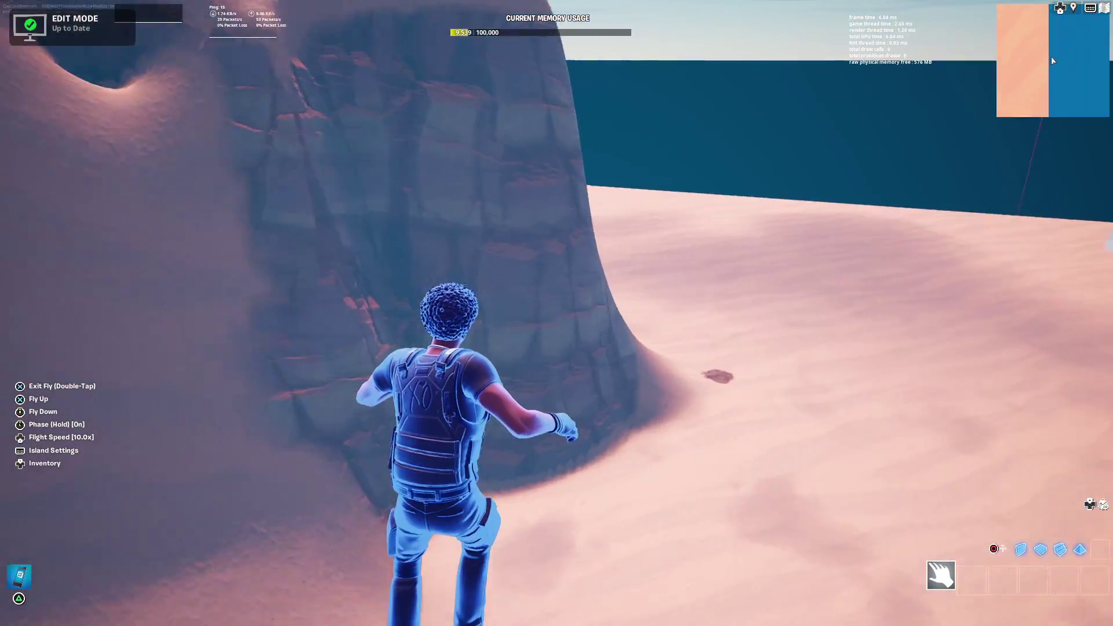
key(w)
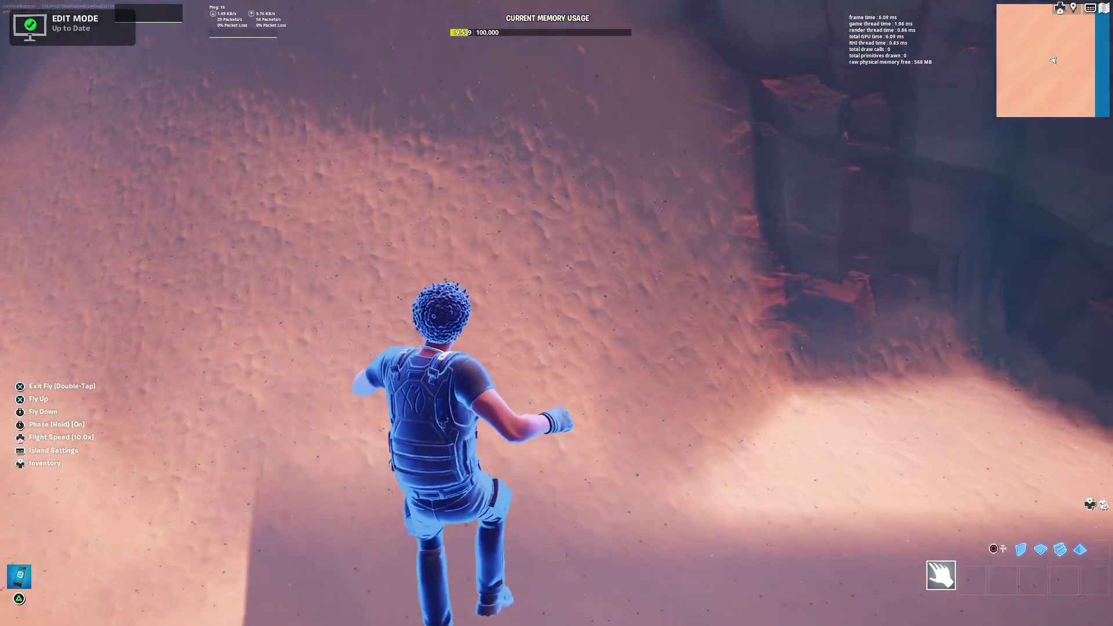
key(w)
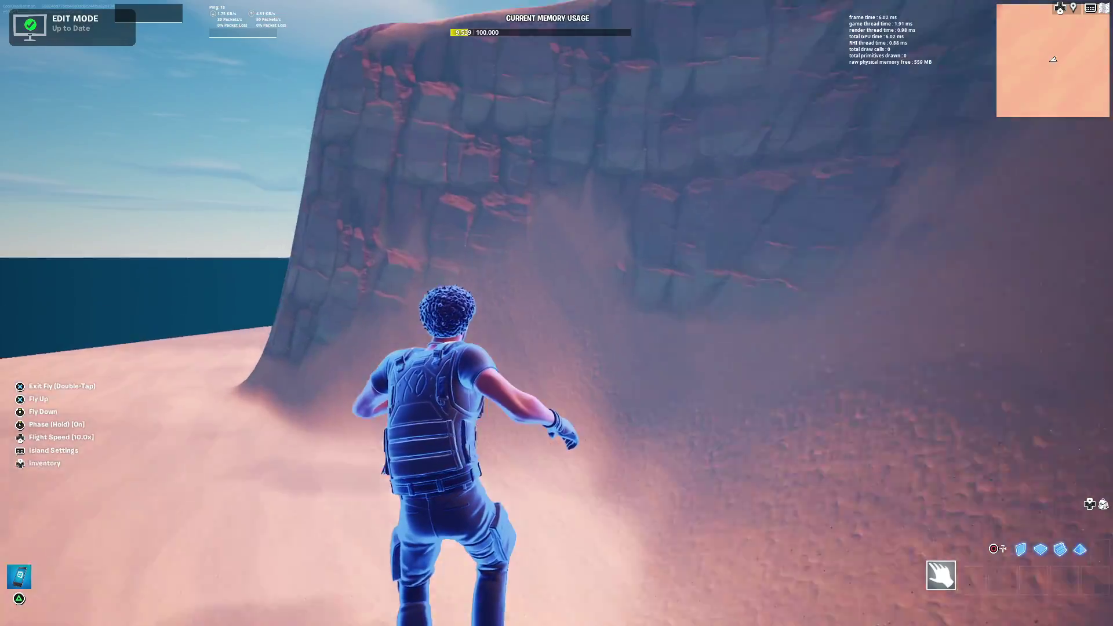
key(w)
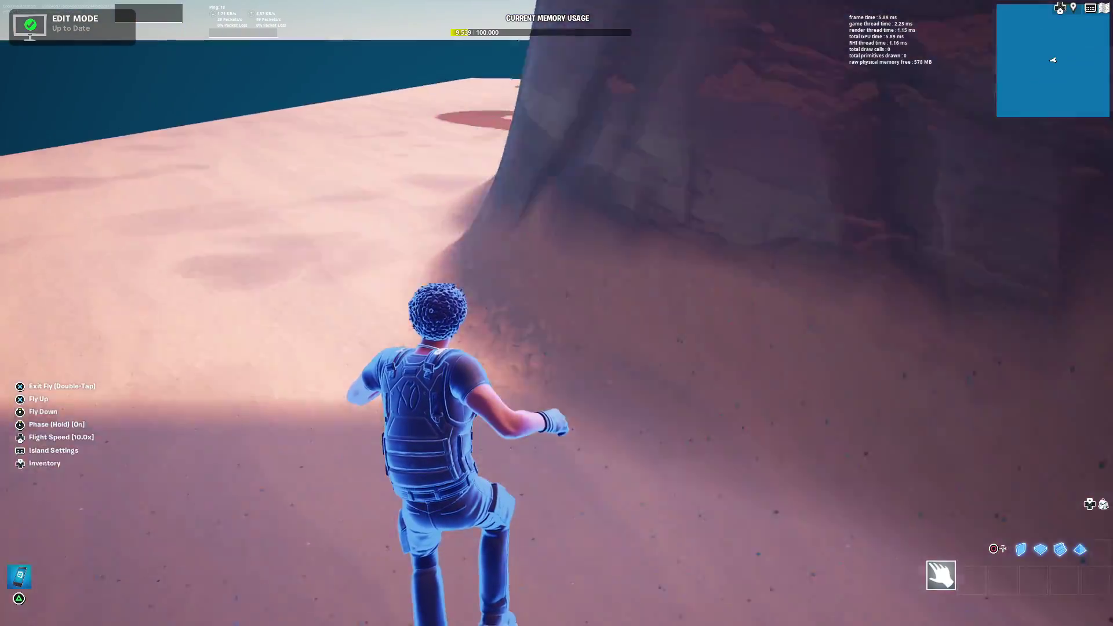